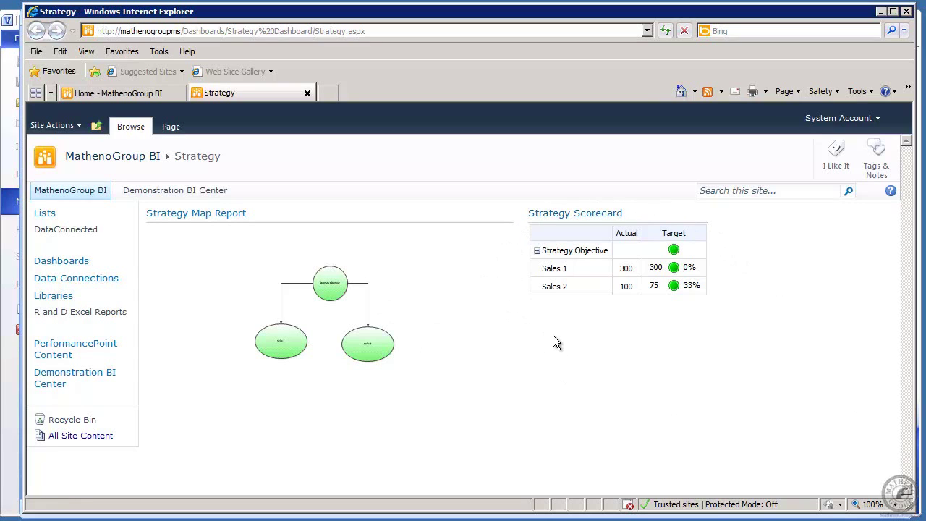
- Switch to Dashboard Designer, set the Sales 1 KPI's Actual fixed value to 50, and save the KPI
key("alt+Tab")
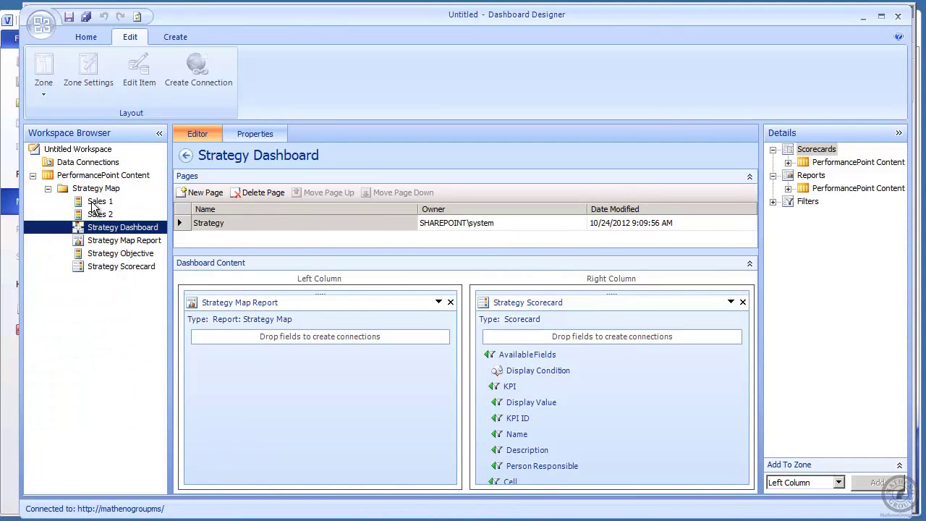
left_click(93, 203)
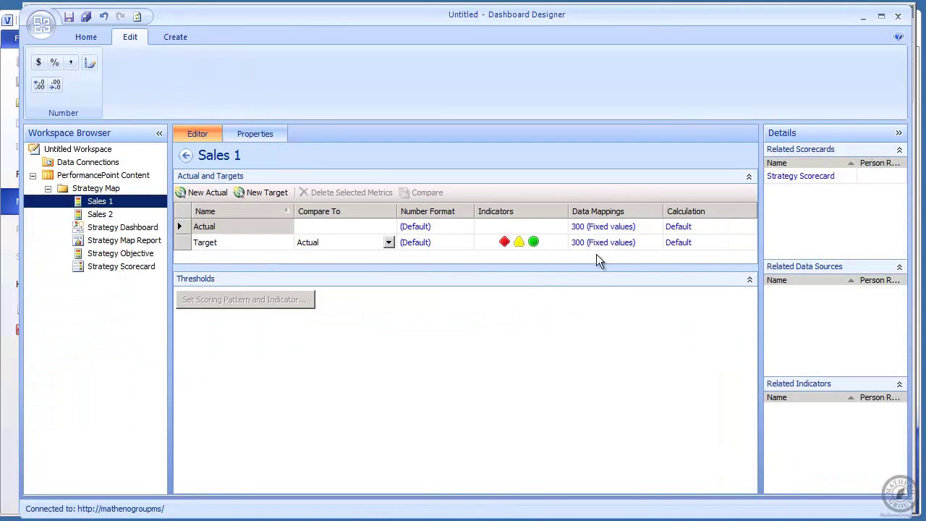
left_click(619, 229)
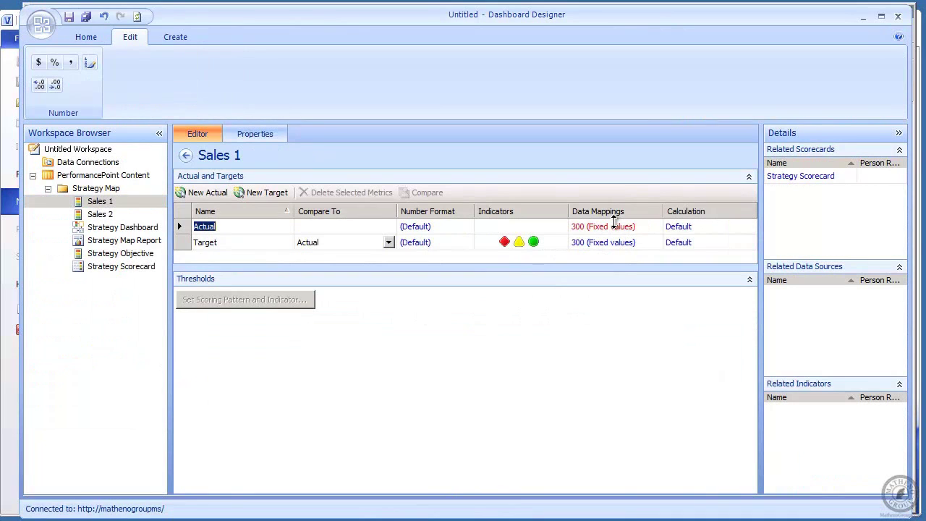
left_click(598, 233)
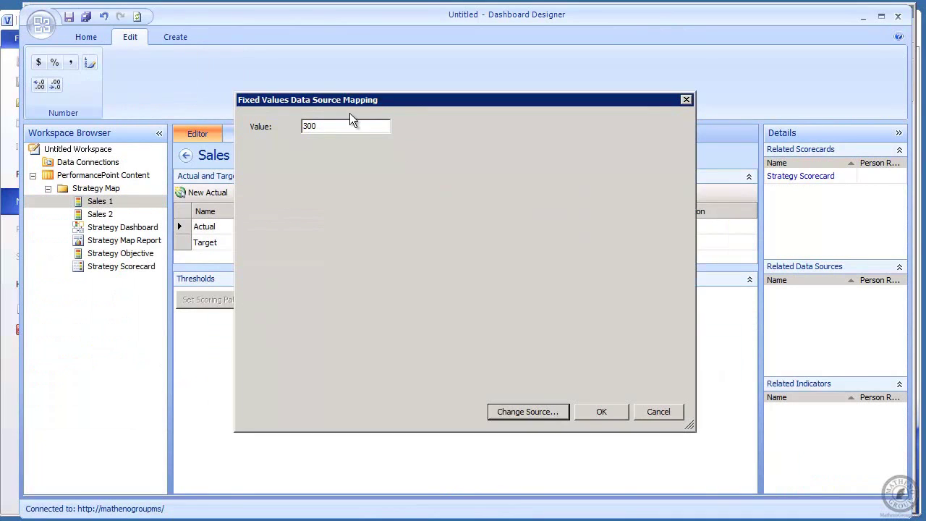
double_click(327, 126)
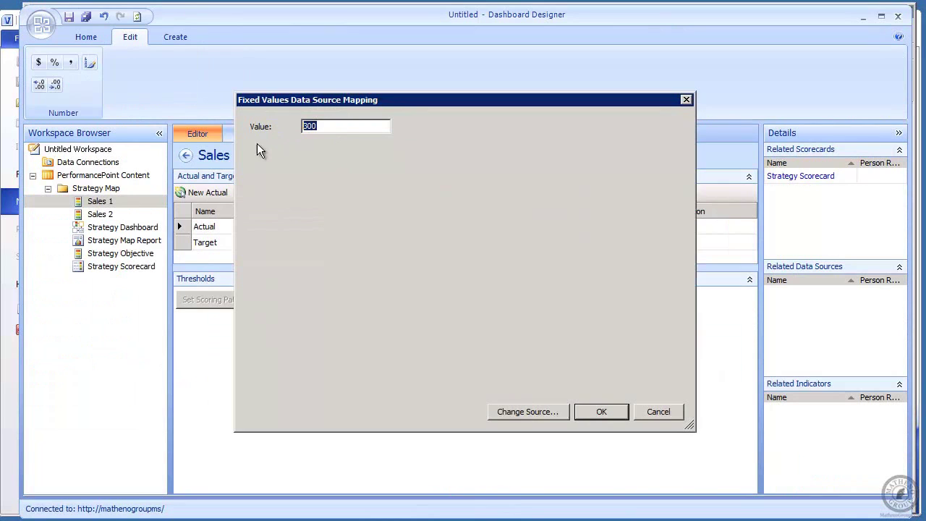
type("50")
left_click(599, 411)
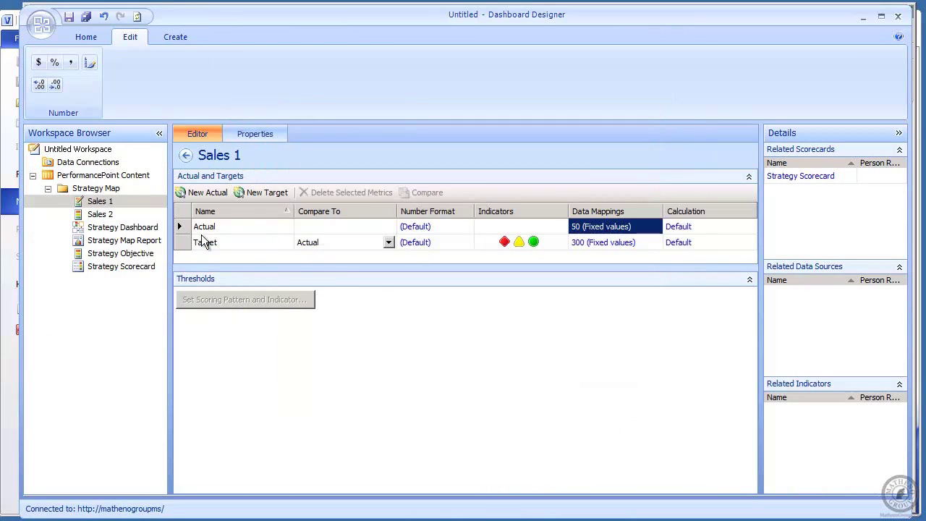
right_click(91, 203)
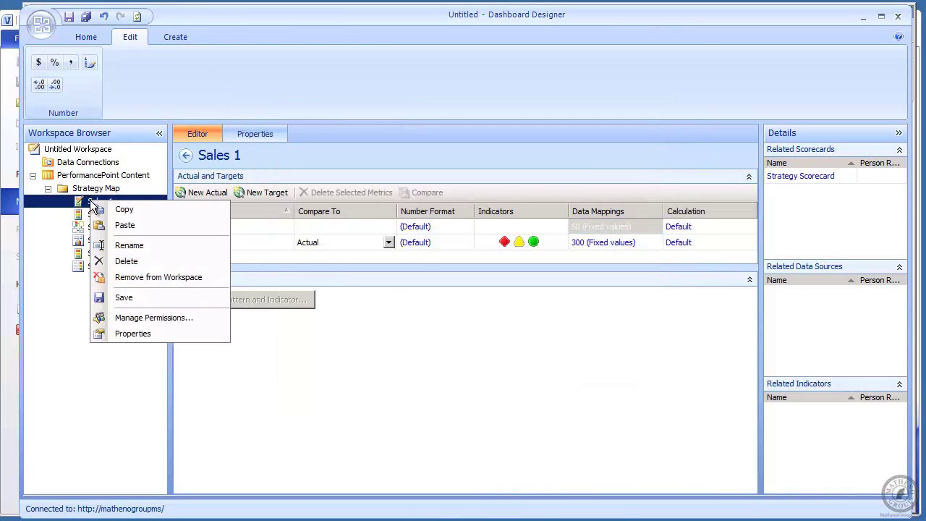
left_click(144, 298)
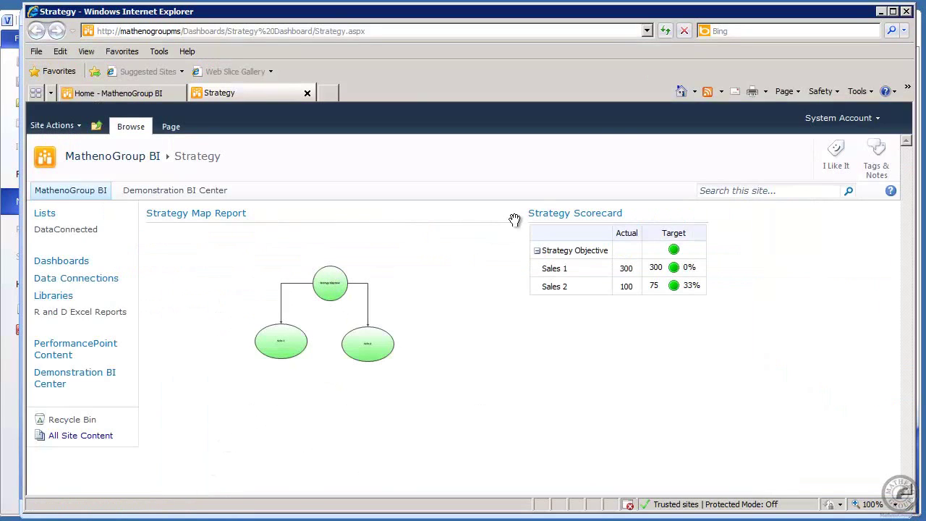
- Refresh the Strategy dashboard page in the browser to check the updated map and scorecard, and close its tab
left_click(664, 31)
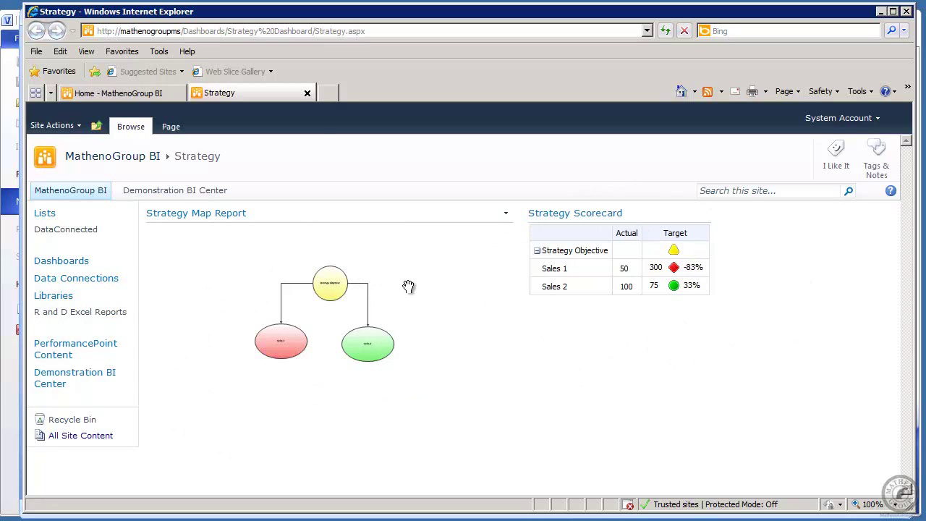
left_click(309, 93)
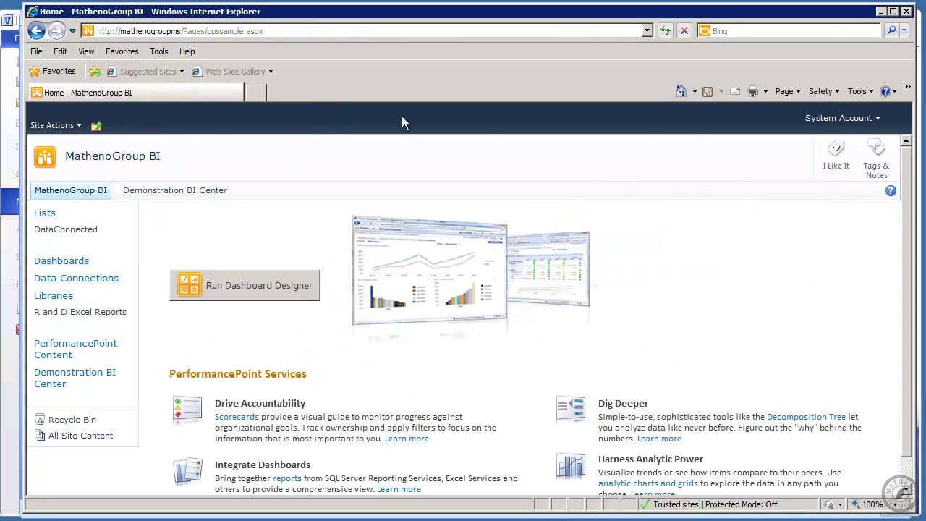
- Switch to Visio and create a new drawing from the Basic Diagram (US units) template
left_click(881, 12)
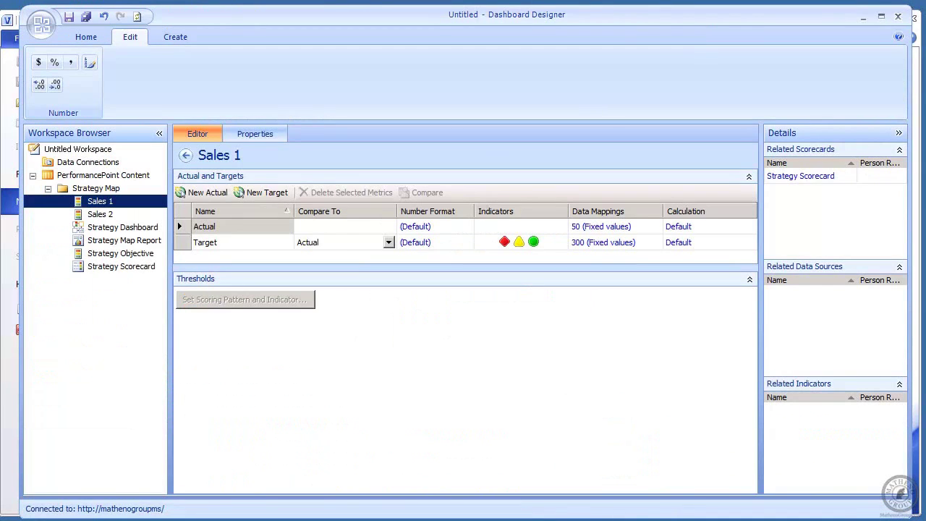
left_click(266, 519)
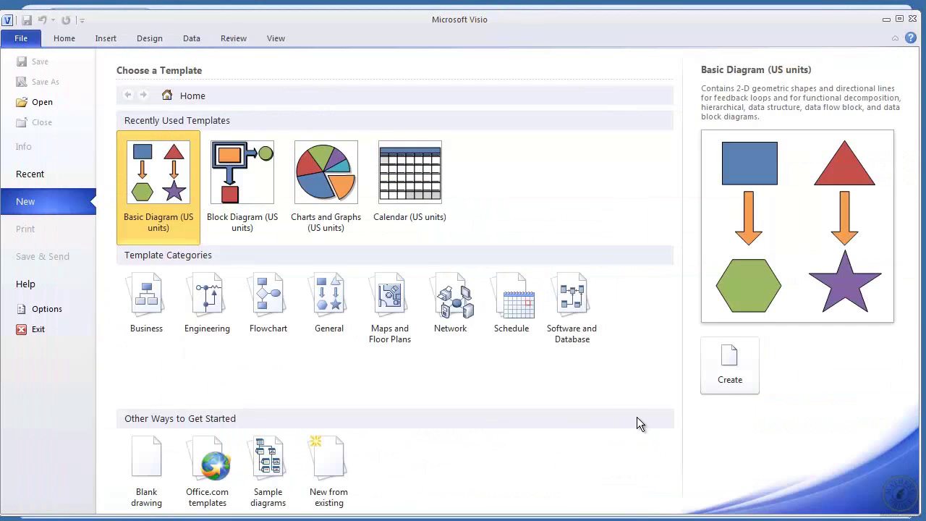
double_click(159, 173)
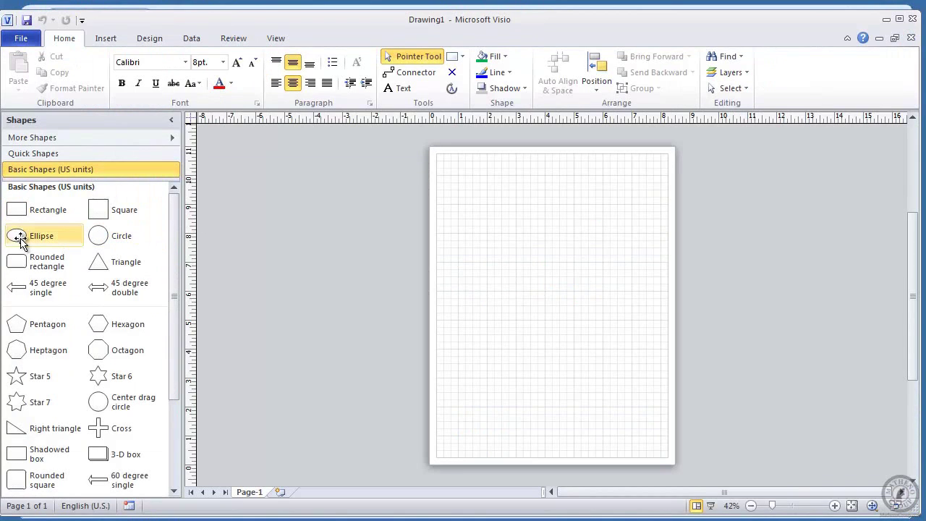
- Place an ellipse about 2.25 in by 1.5 in near the top of the page and make two copies of it
left_click_drag(20, 242, 538, 209)
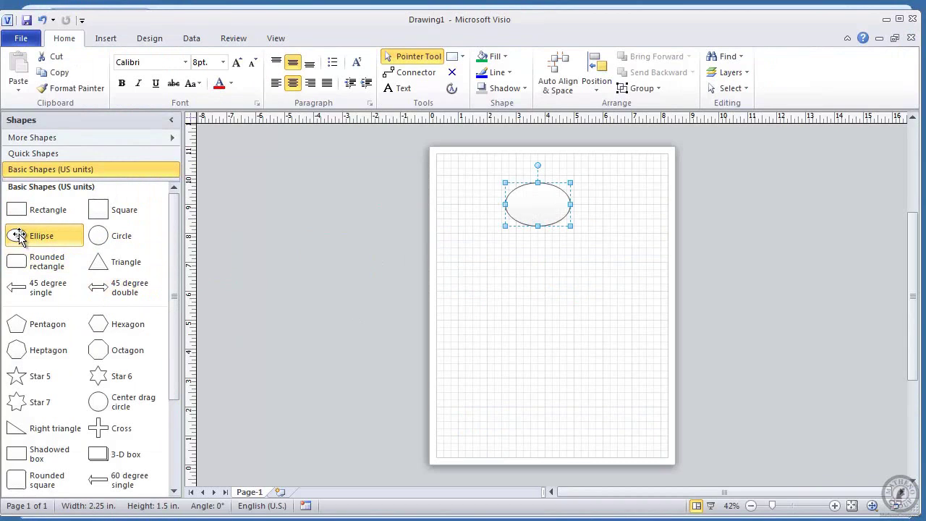
left_click(523, 424)
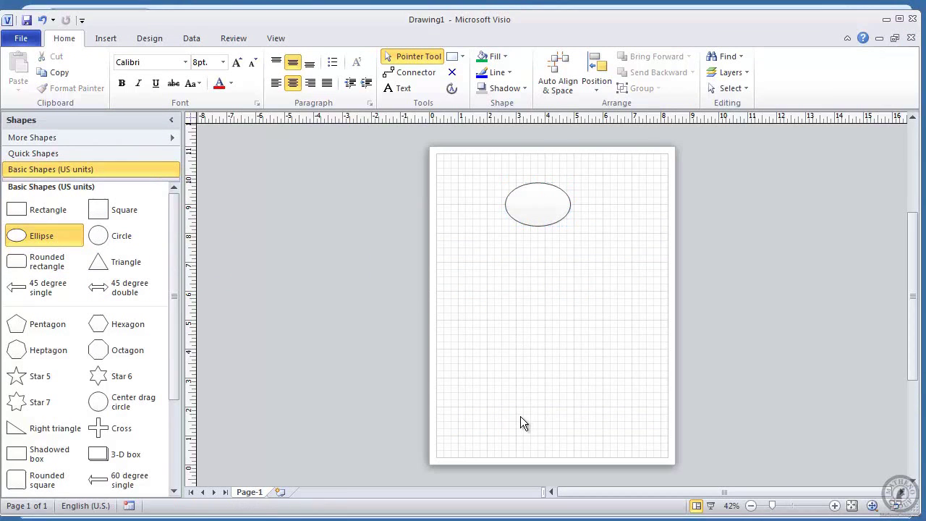
left_click(551, 215)
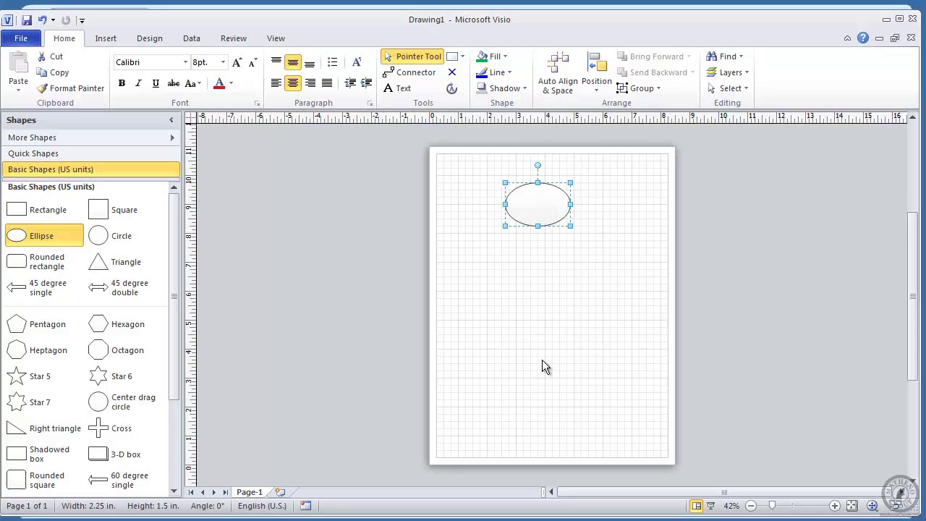
key("ctrl+c")
key("ctrl+v")
key("ctrl+v")
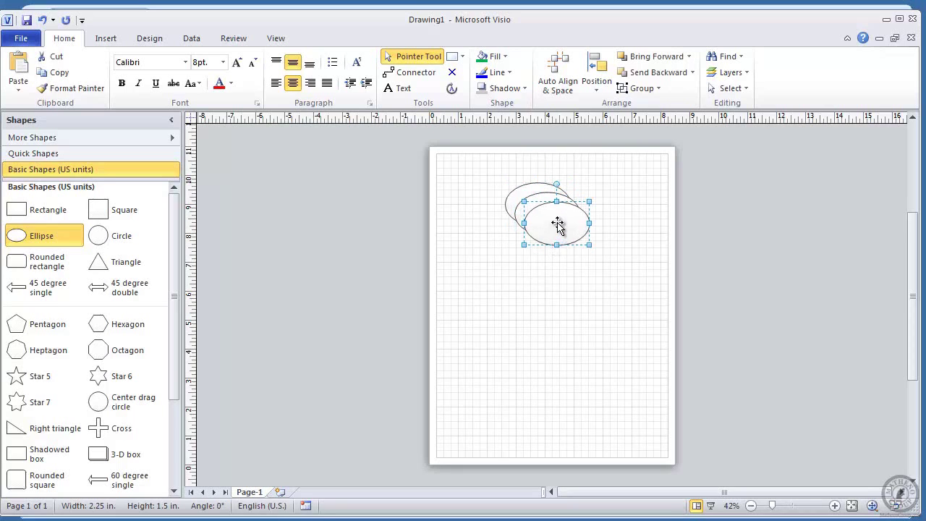
- Arrange the two ellipse copies side by side below the original, one to its lower left and one to its lower right
left_click_drag(557, 225, 625, 293)
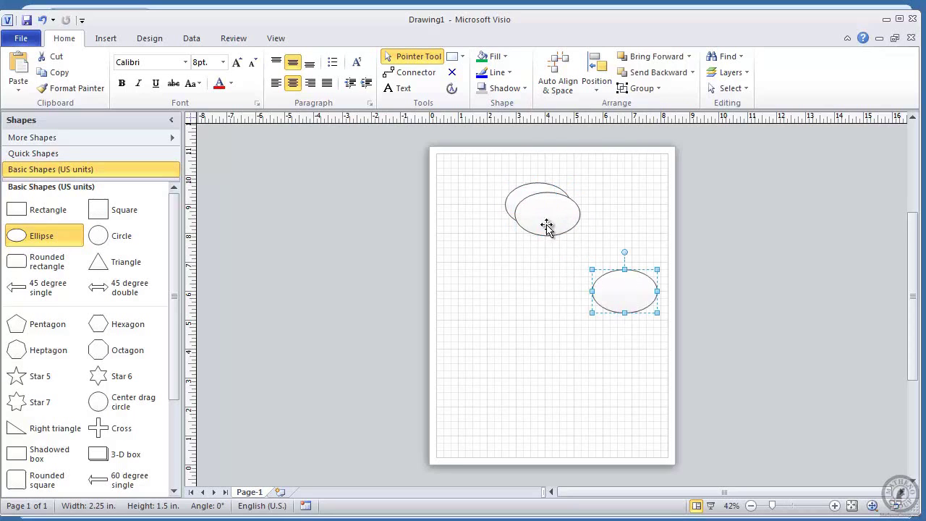
left_click_drag(547, 226, 484, 262)
left_click_drag(635, 286, 603, 263)
left_click(548, 367)
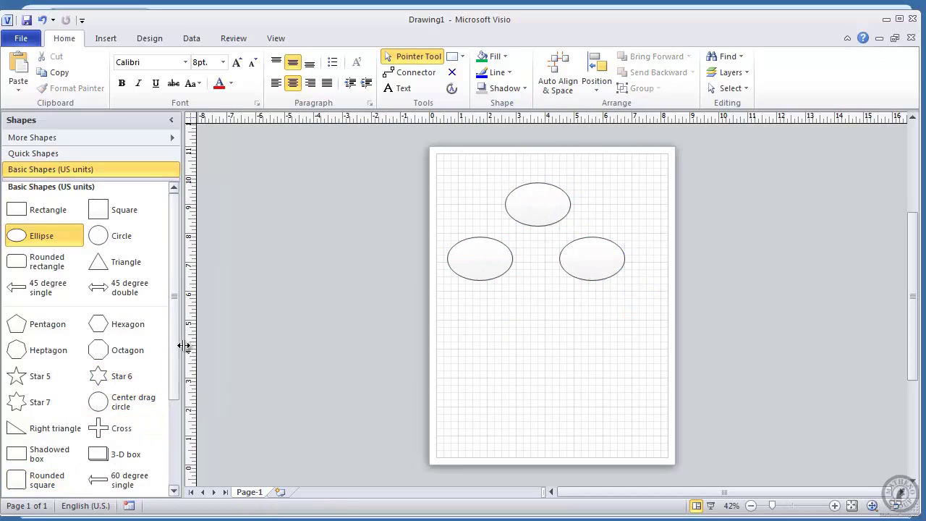
- Link the sides of the top ellipse to the tops of the two lower ellipses with dynamic connectors
left_click_drag(175, 368, 175, 490)
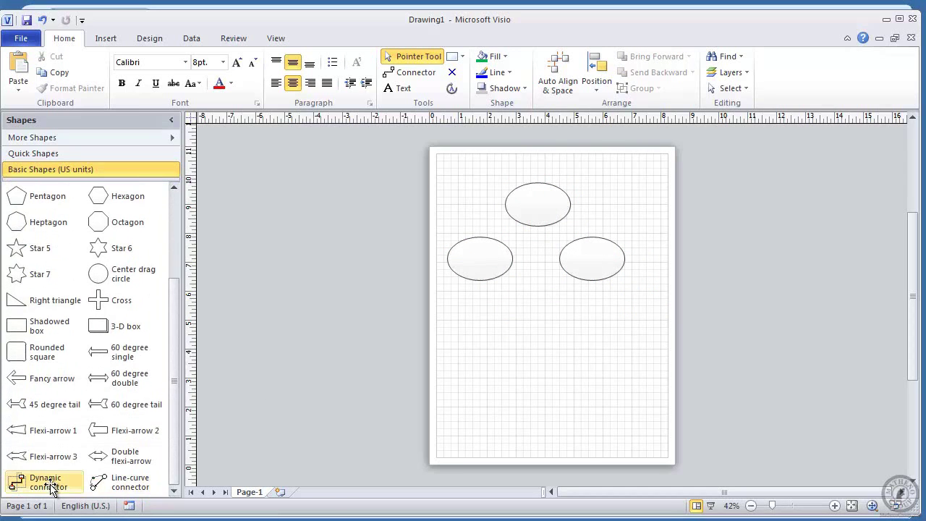
left_click_drag(52, 490, 462, 226)
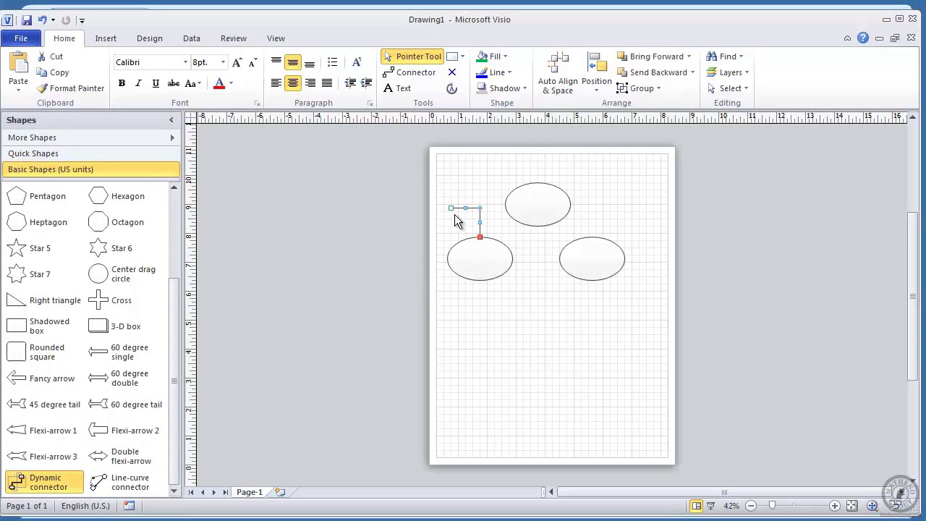
left_click_drag(450, 208, 505, 205)
left_click(511, 397)
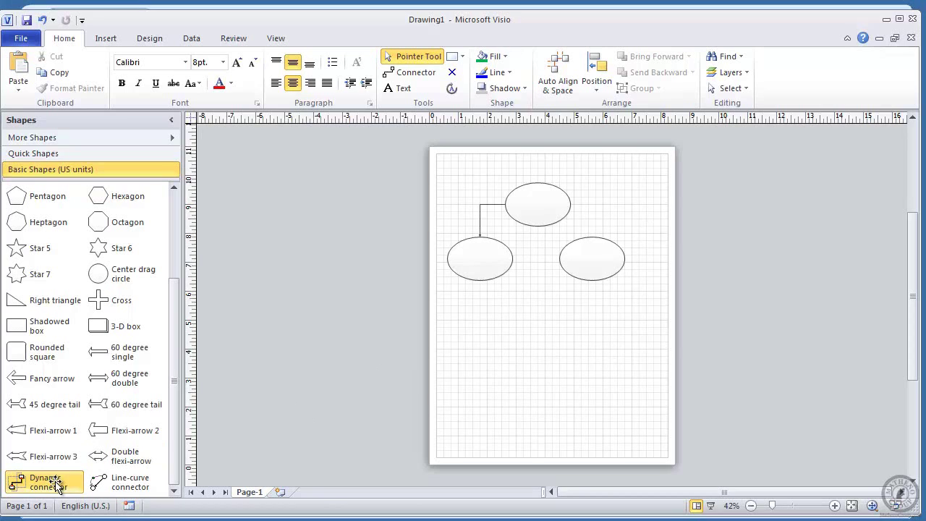
left_click_drag(51, 481, 591, 236)
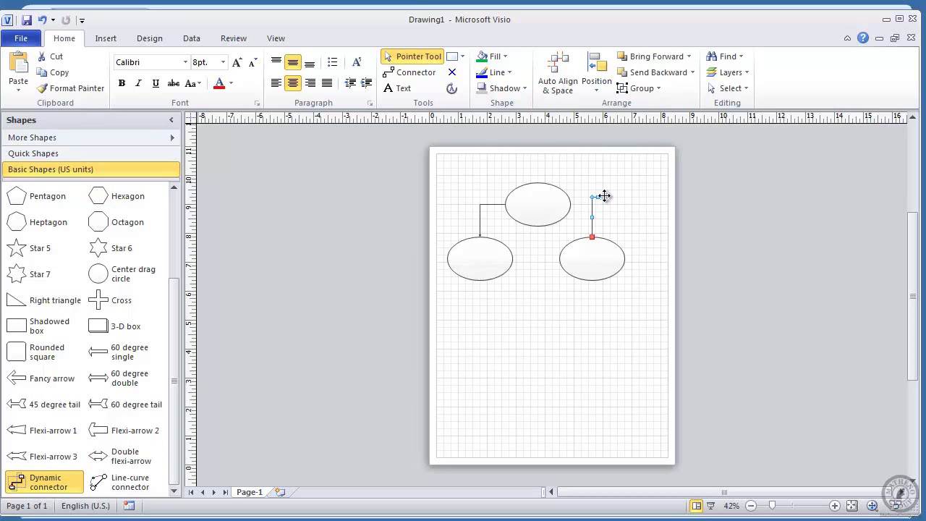
left_click_drag(591, 198, 571, 204)
left_click(581, 392)
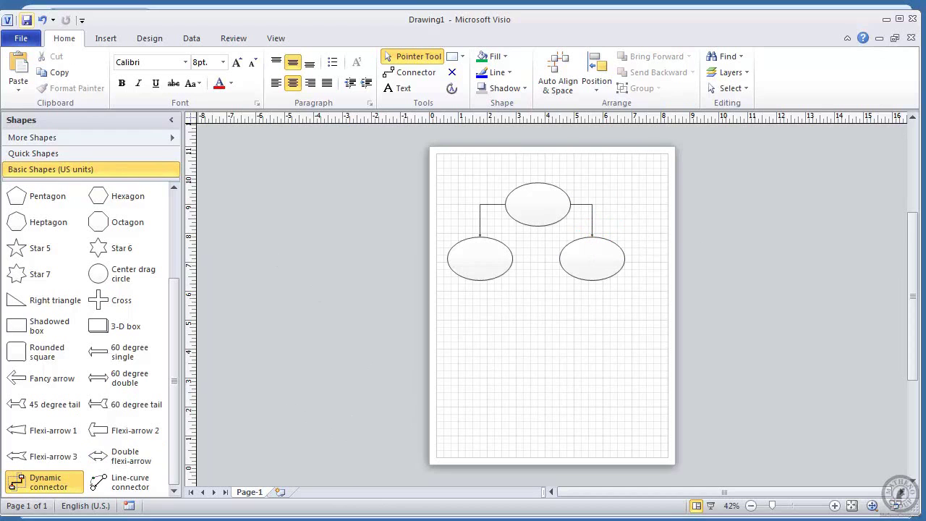
- Save the diagram to the Documents library as a Web Drawing named "Strategy Drawing 1"
left_click(21, 40)
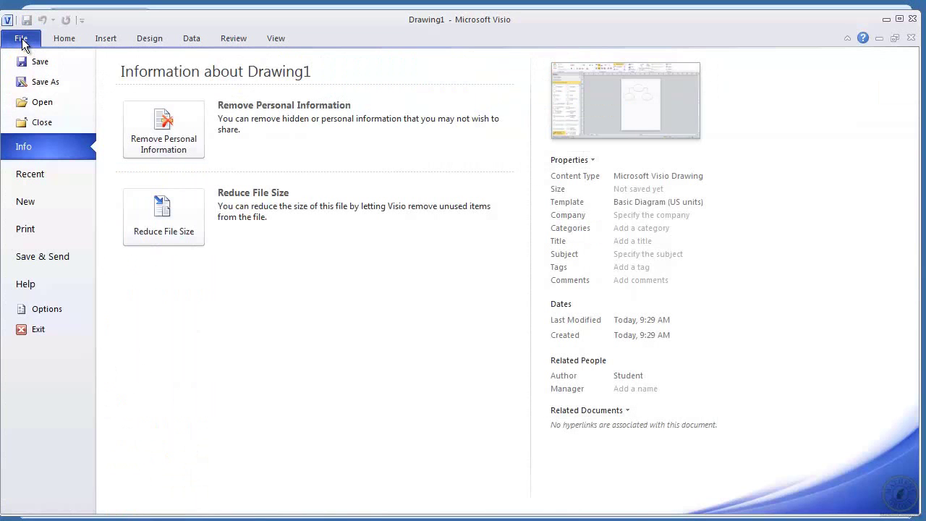
left_click(40, 81)
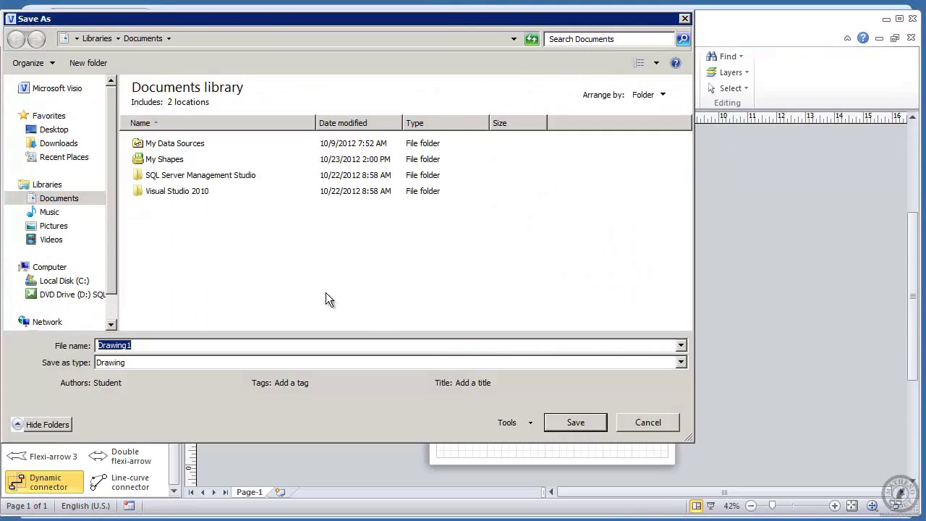
left_click(680, 362)
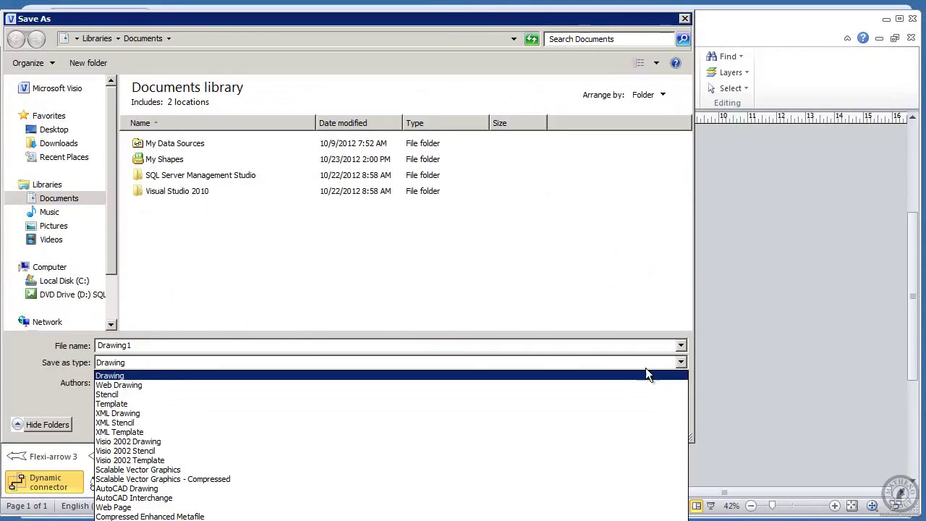
left_click(498, 384)
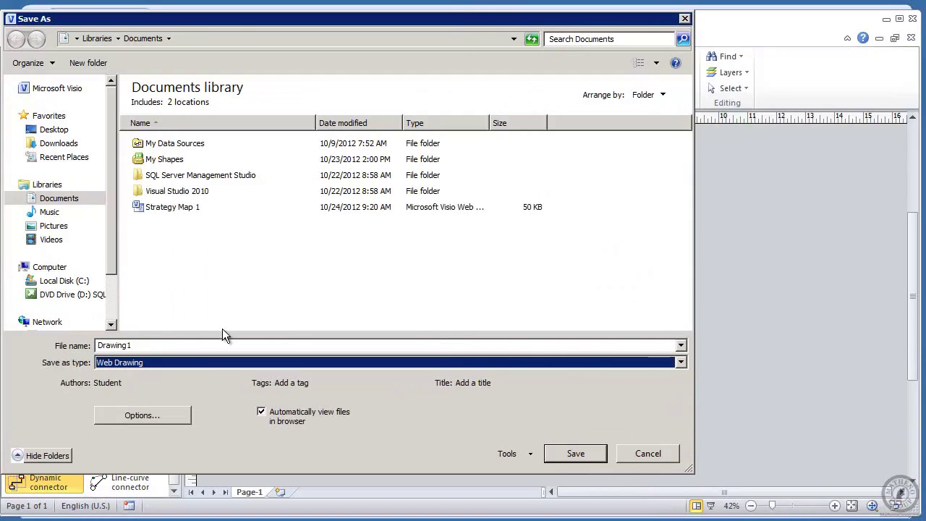
left_click(182, 345)
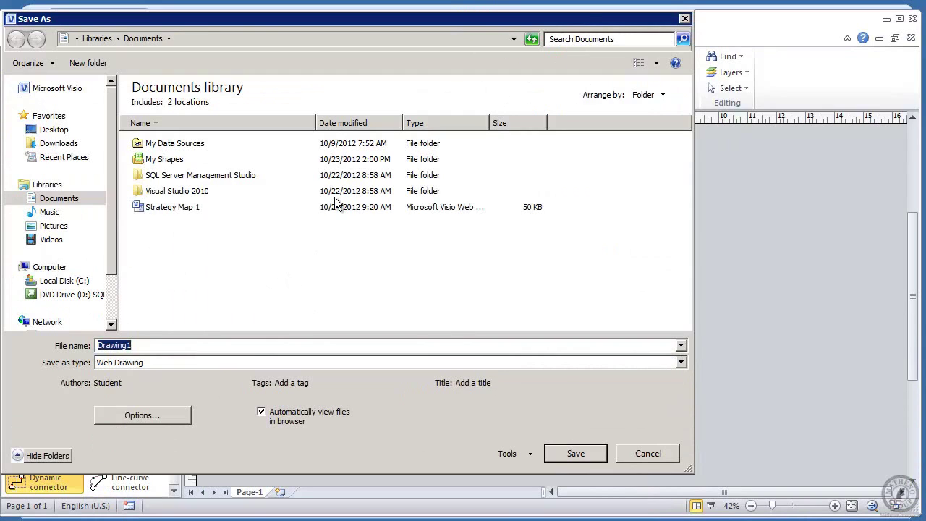
type("St")
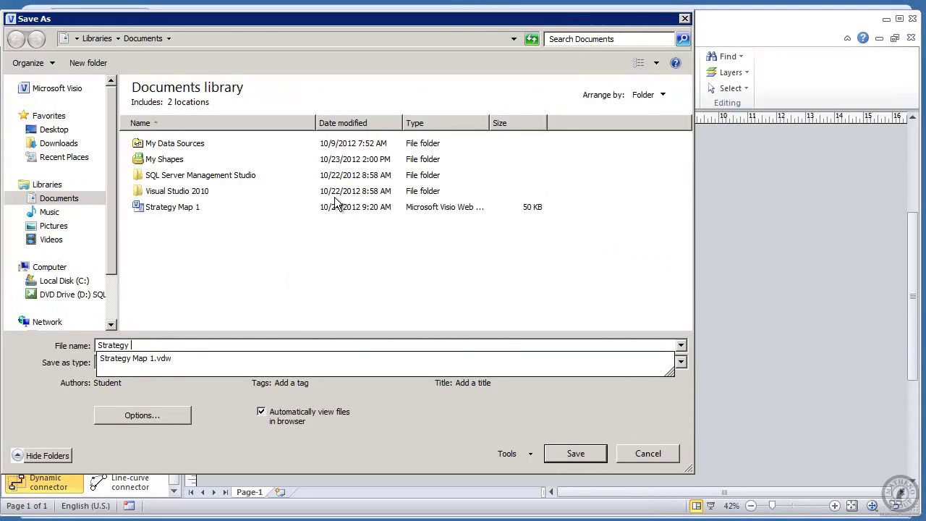
type("rategy Drawi")
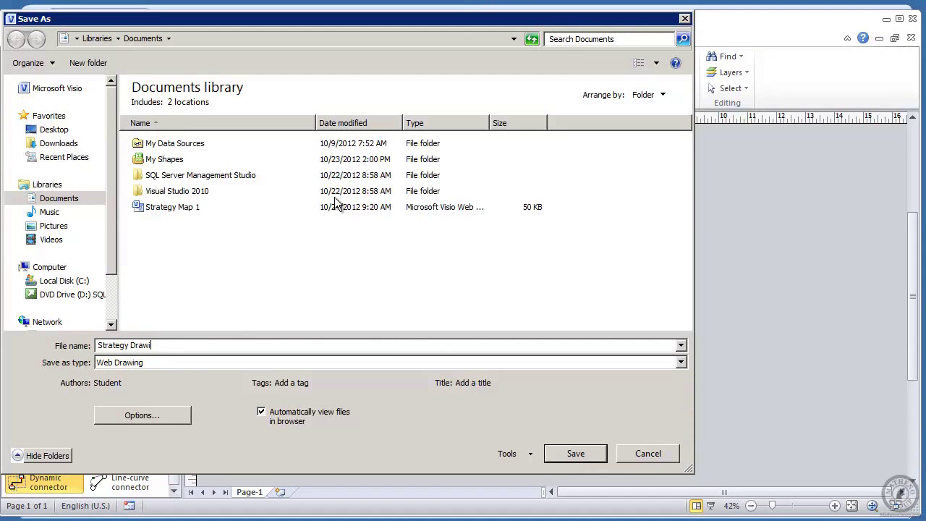
type("ng 1")
left_click(576, 453)
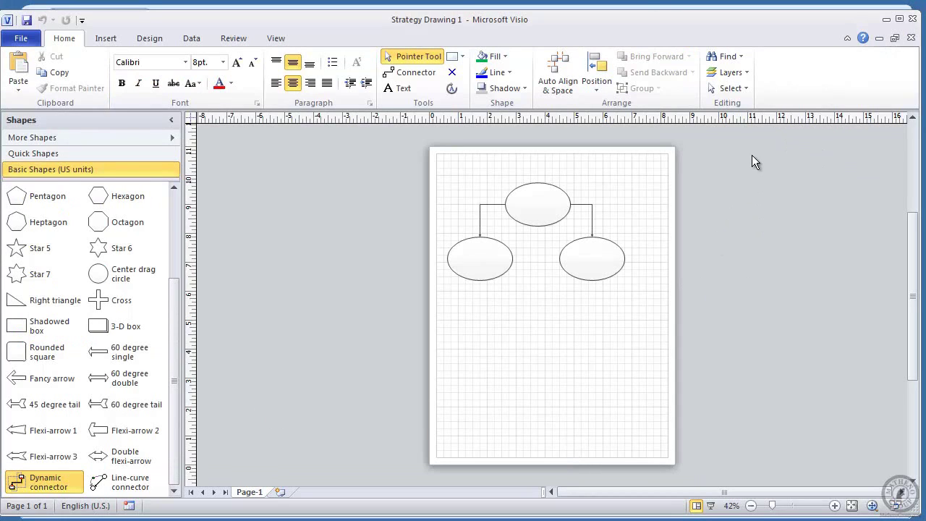
- Switch to the MathenoGroup BI site in the browser and launch Dashboard Designer from its PerformancePoint Services page
left_click(886, 19)
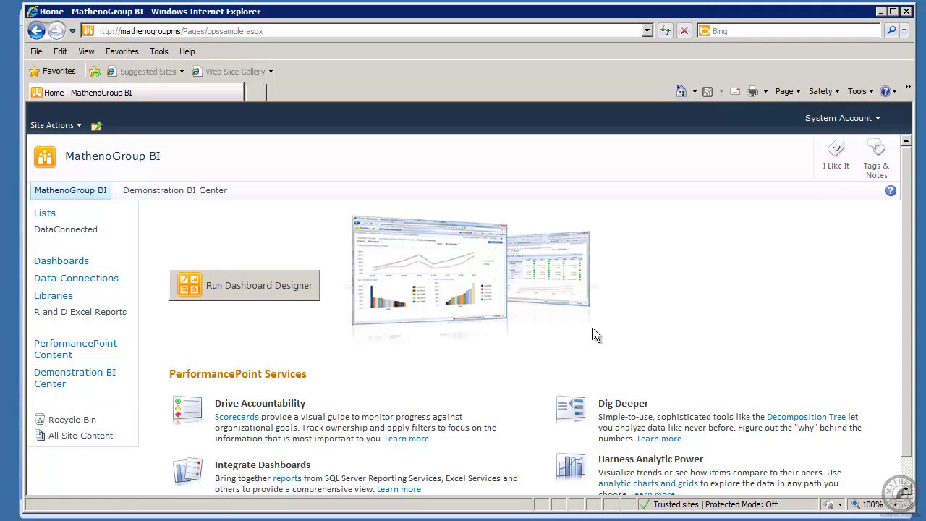
left_click(61, 191)
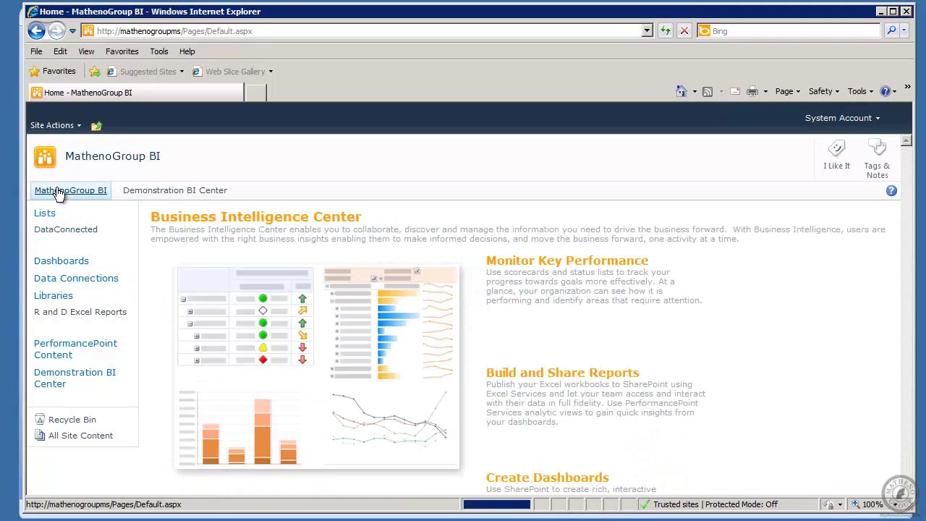
mouse_move(600, 372)
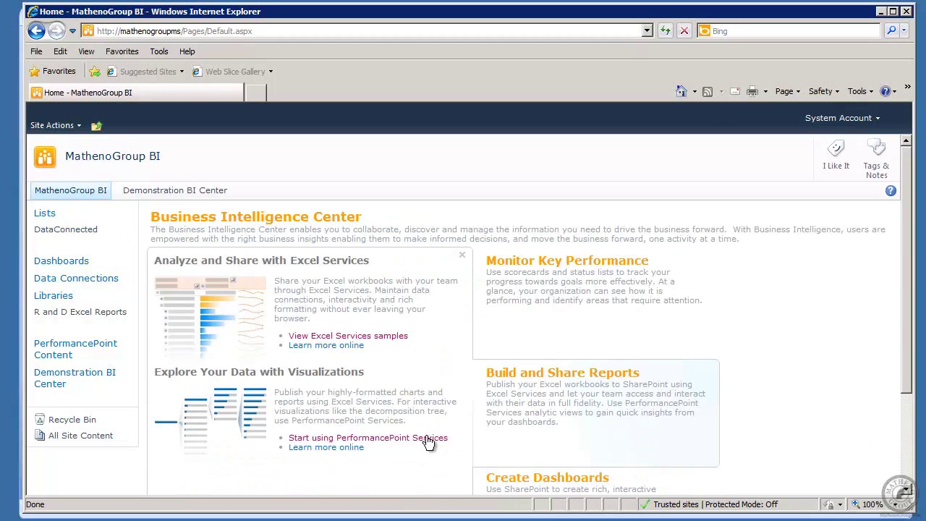
left_click(429, 439)
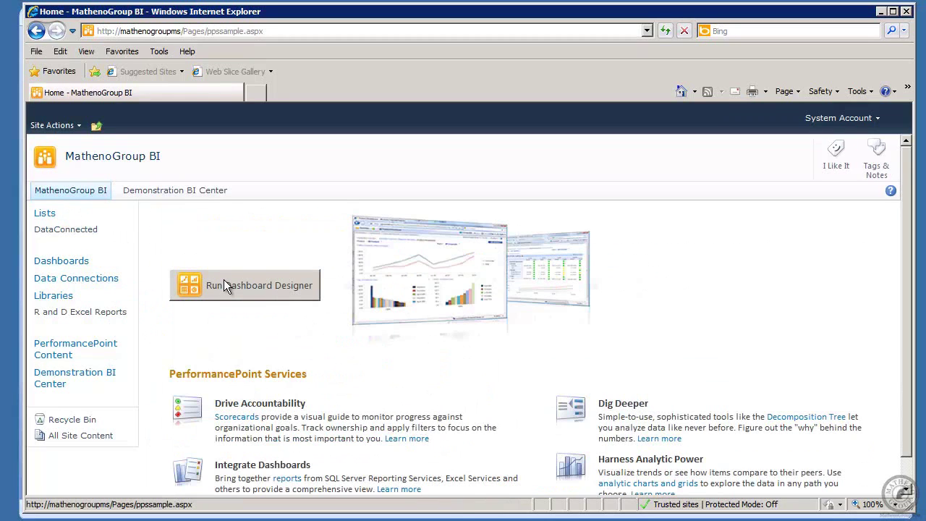
left_click(223, 280)
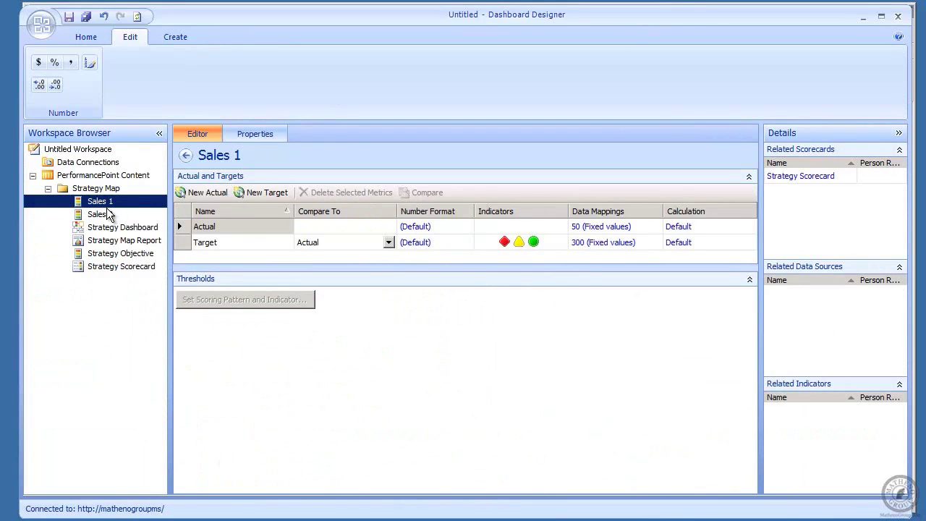
- Create a blank KPI in PerformancePoint Content and name it "Objective 1"
left_click(48, 190)
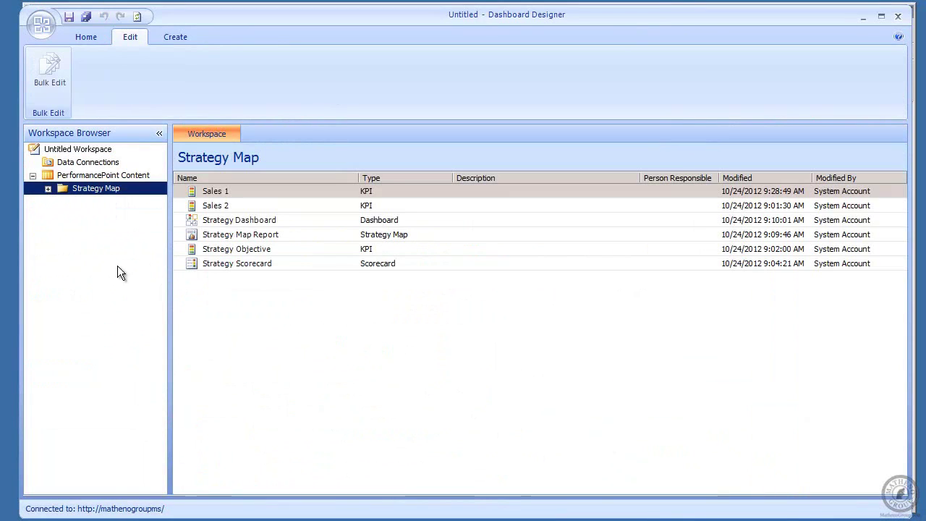
left_click(87, 176)
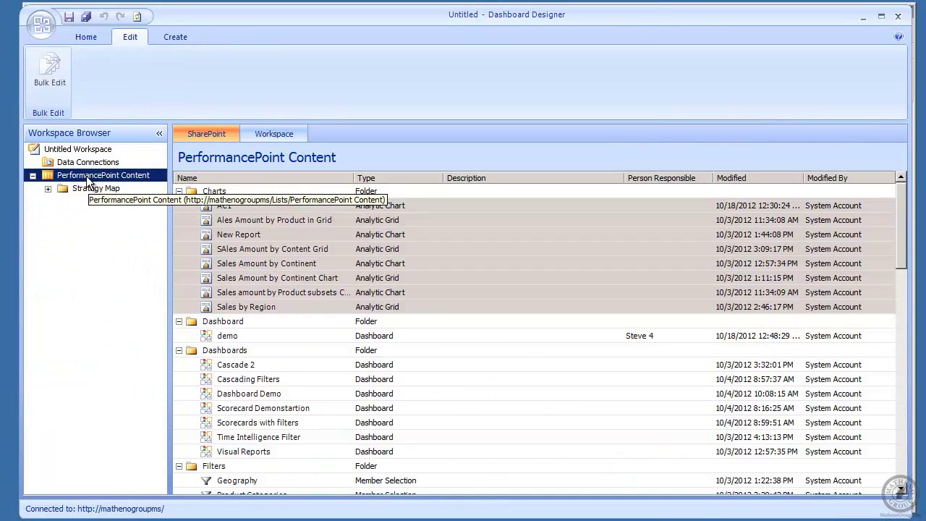
right_click(91, 178)
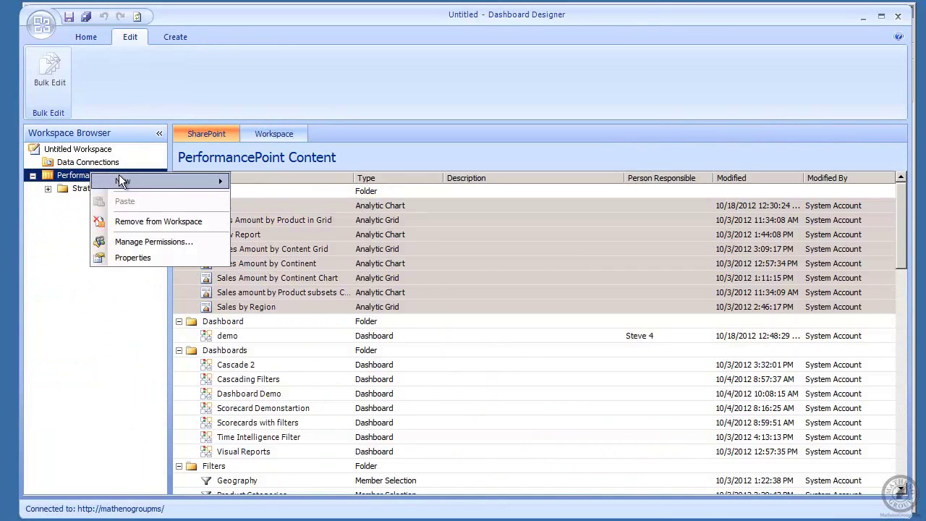
mouse_move(132, 180)
left_click(262, 181)
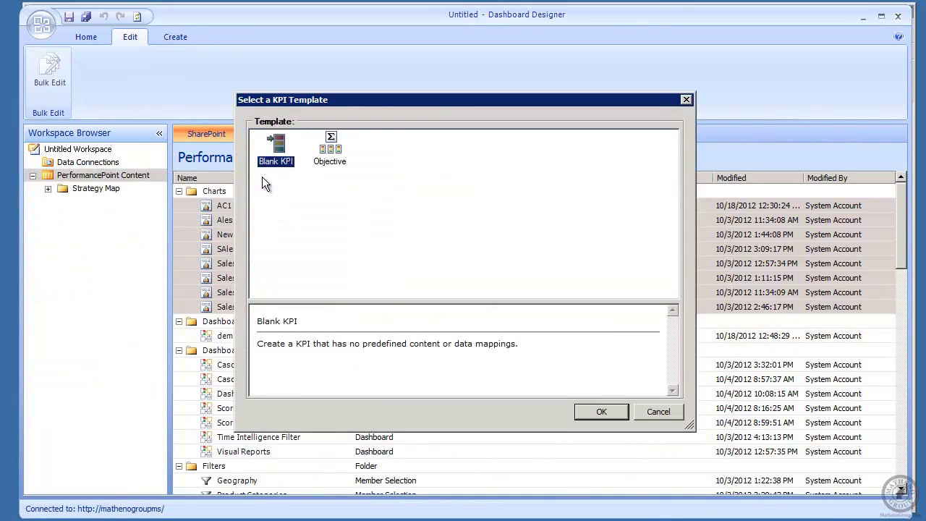
left_click(605, 415)
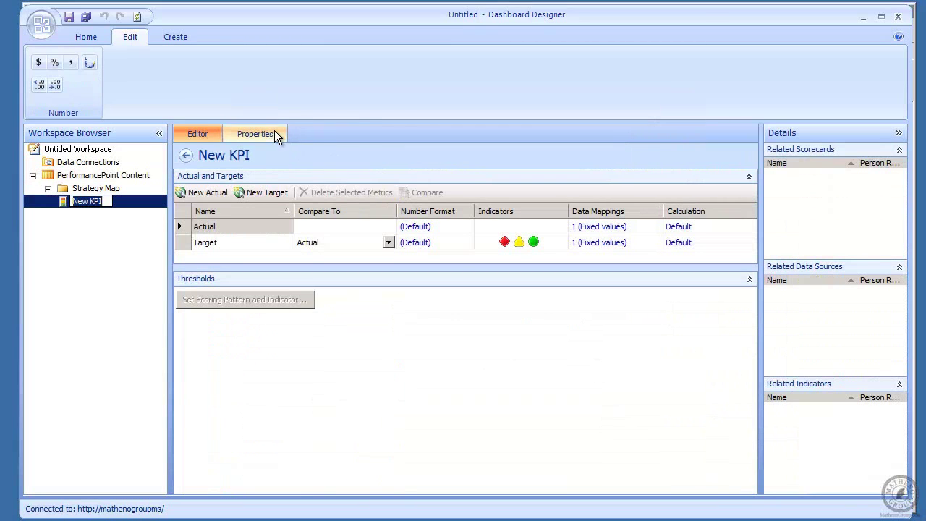
left_click(274, 132)
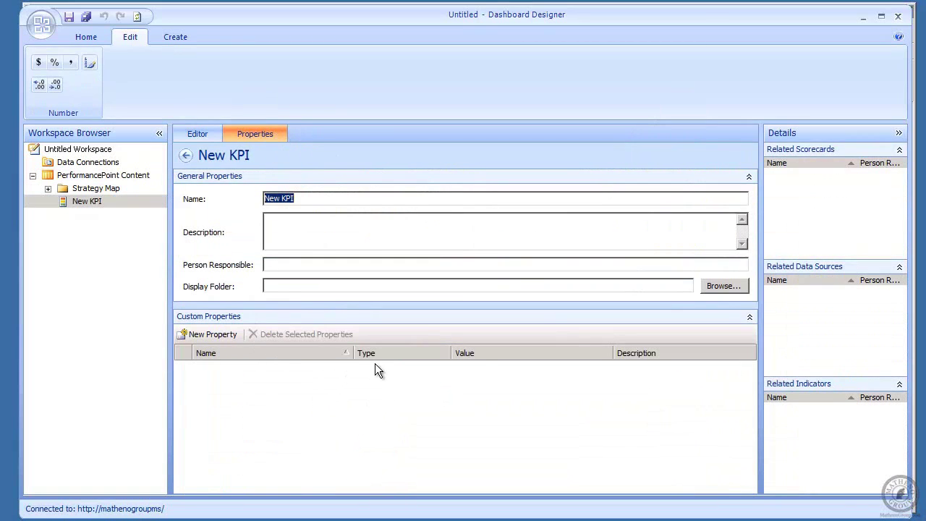
type("Objective 1")
- Create a display folder named "Objective Strategy" and store the Objective 1 KPI in it
left_click(724, 286)
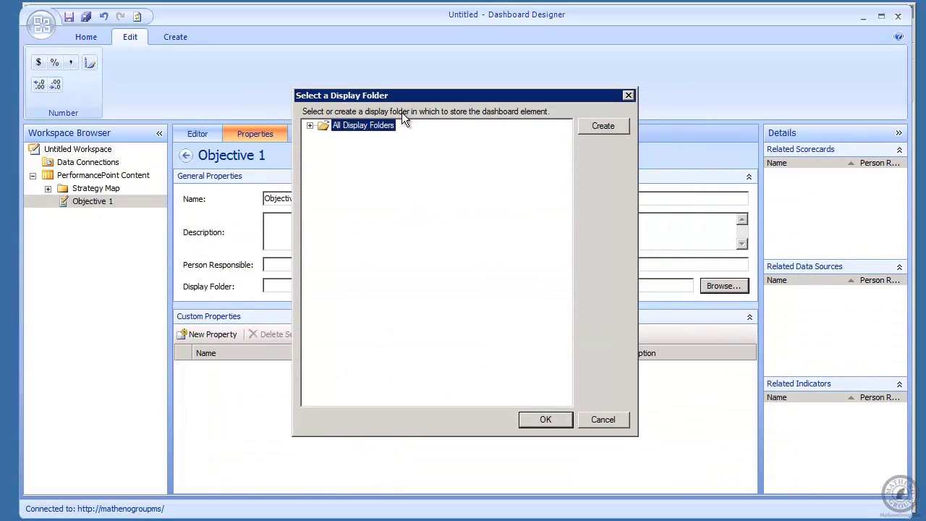
left_click(601, 127)
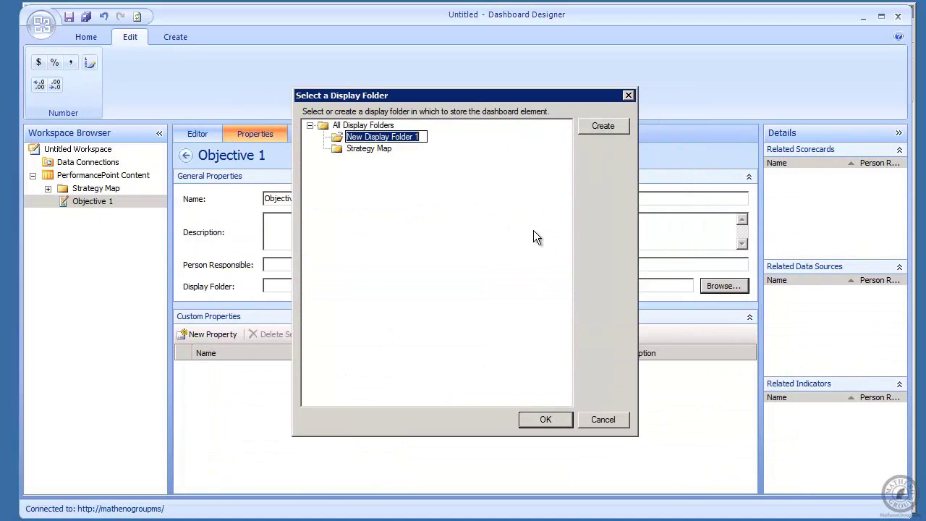
type("Object")
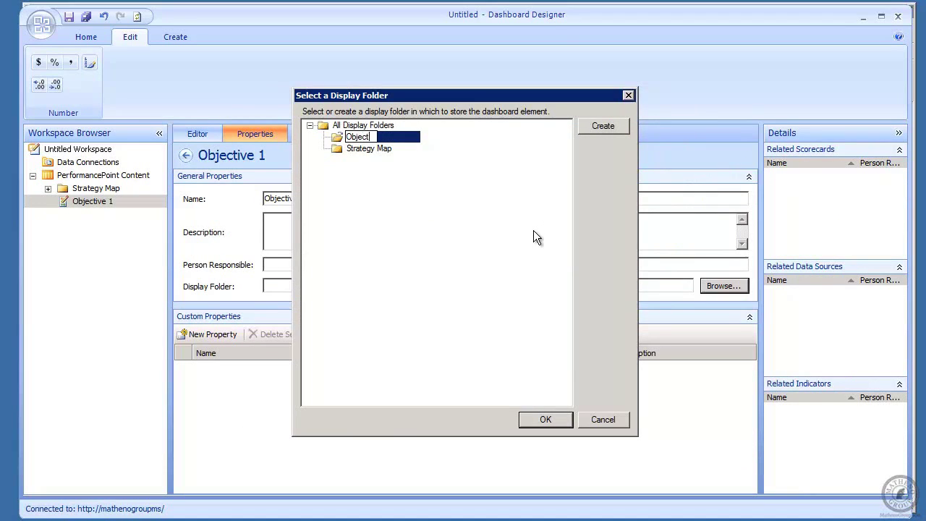
type("ive Strategy")
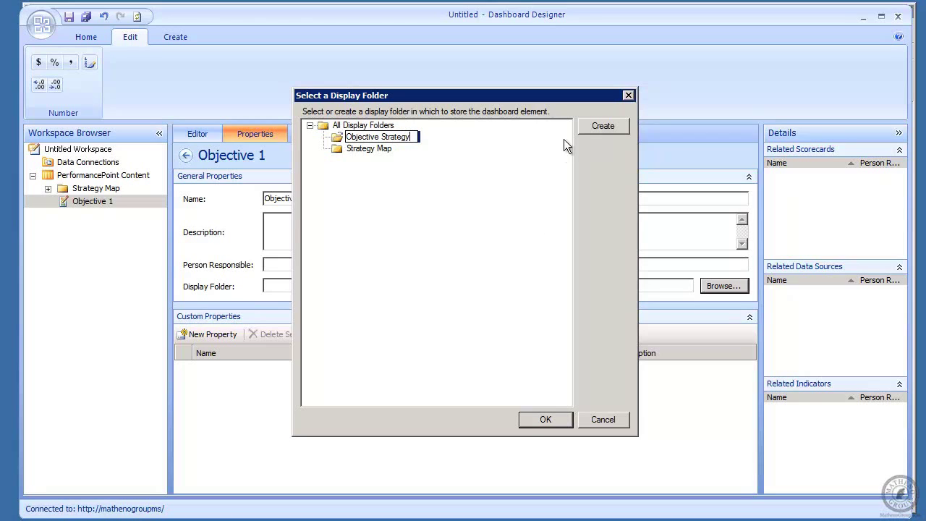
left_click(554, 423)
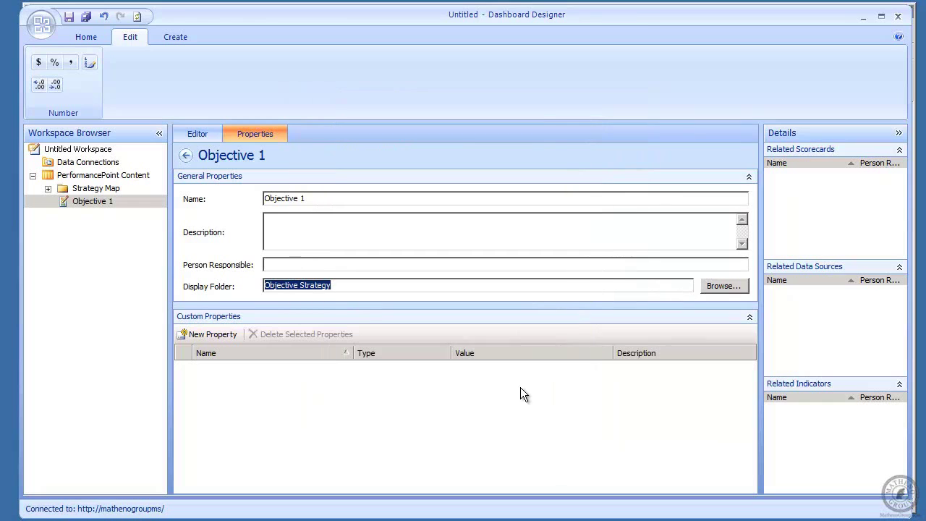
left_click(84, 195)
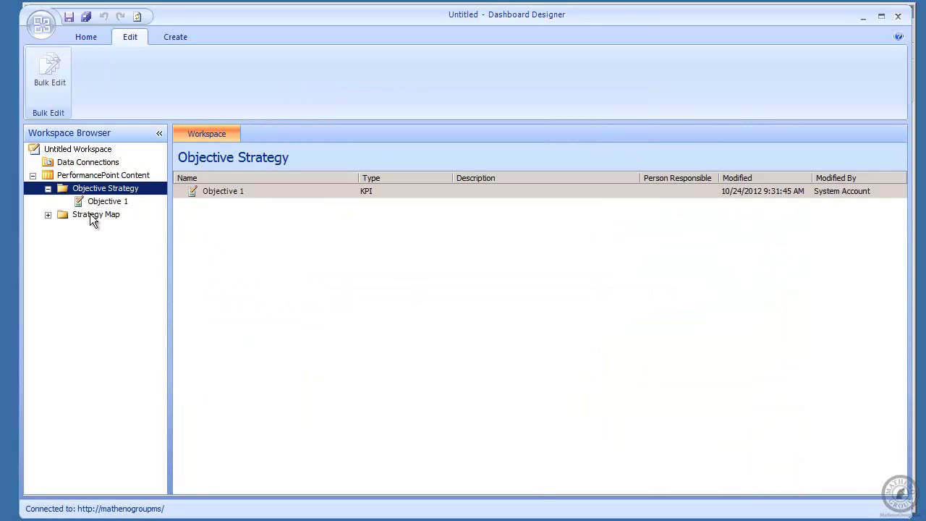
- Set the Target of the Objective 1 KPI to a fixed value of 100
left_click(102, 203)
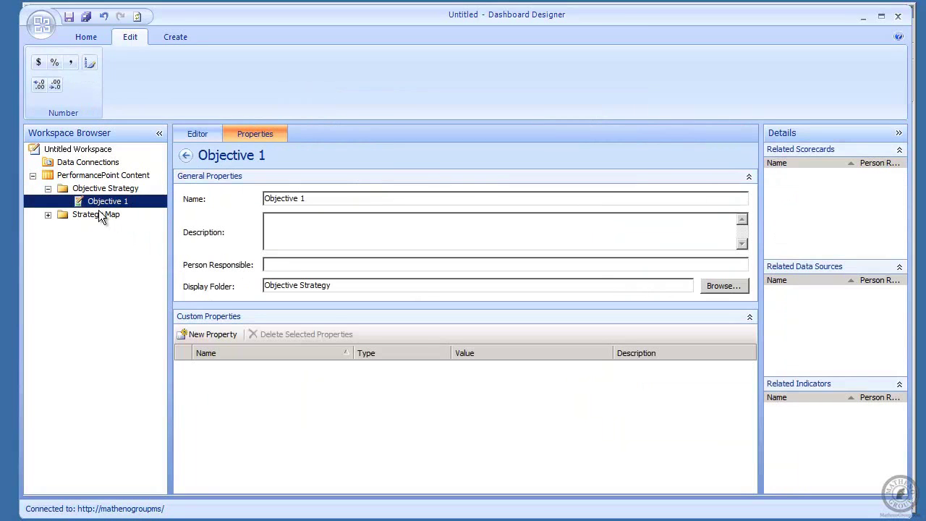
left_click(198, 137)
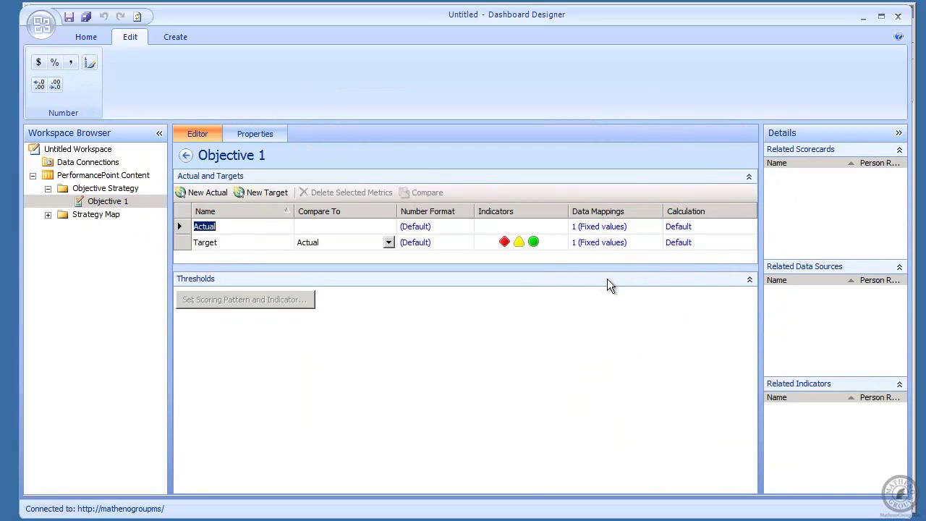
left_click(601, 243)
left_click(339, 126)
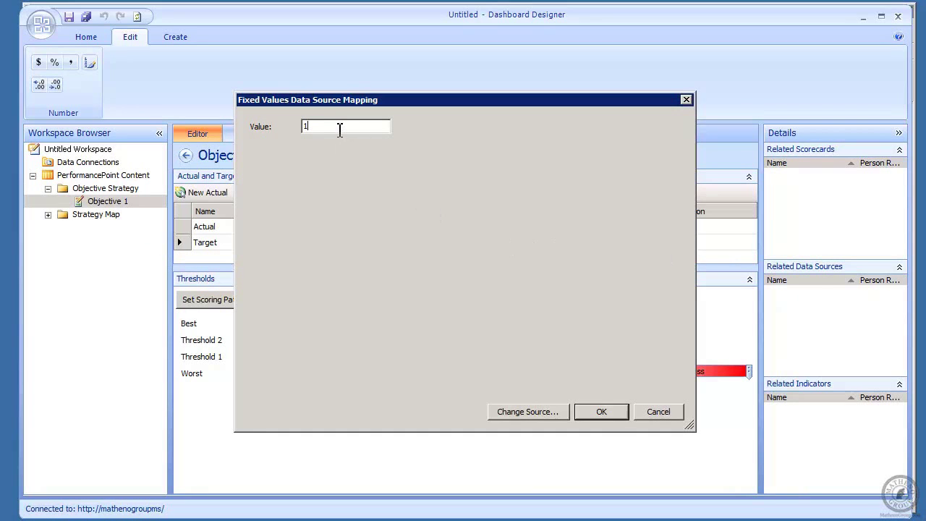
type("00")
left_click(608, 410)
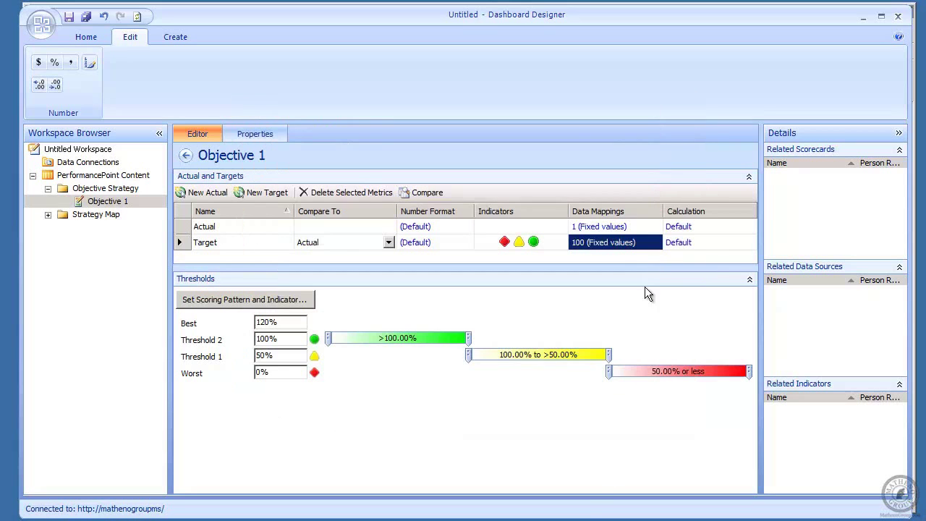
- Set the Actual of the Objective 1 KPI to a fixed value of 50
left_click(597, 227)
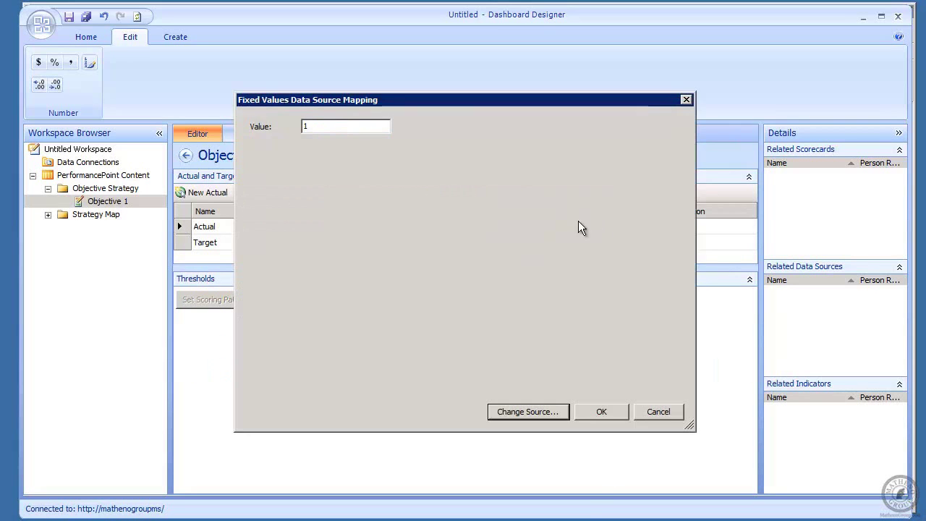
left_click(314, 129)
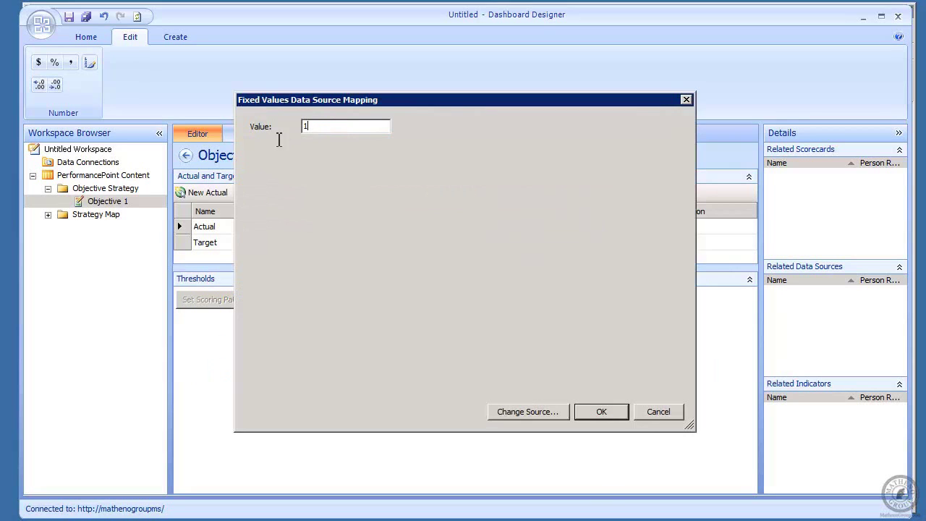
key("BackSpace")
type("50")
left_click(604, 412)
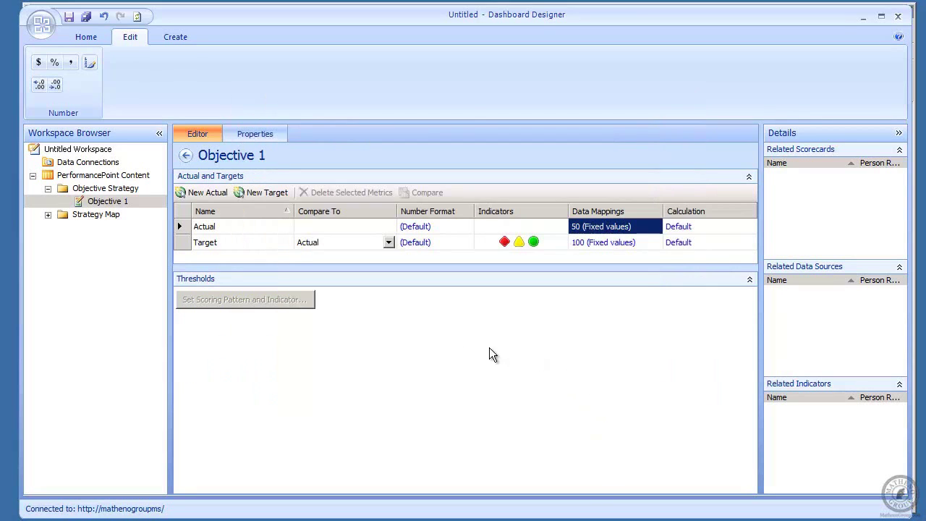
- Duplicate the Objective 1 KPI within the Objective Strategy folder
right_click(113, 205)
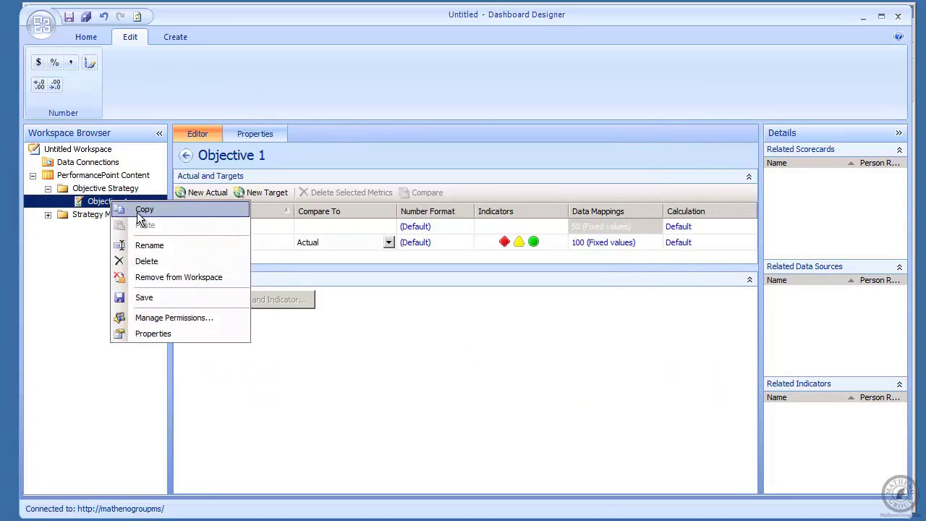
left_click(142, 210)
left_click(118, 191)
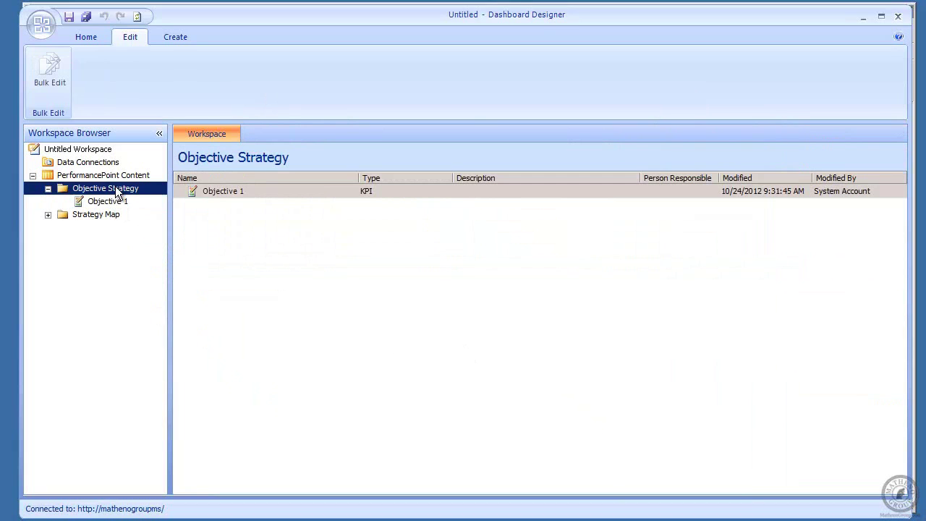
right_click(117, 191)
left_click(137, 216)
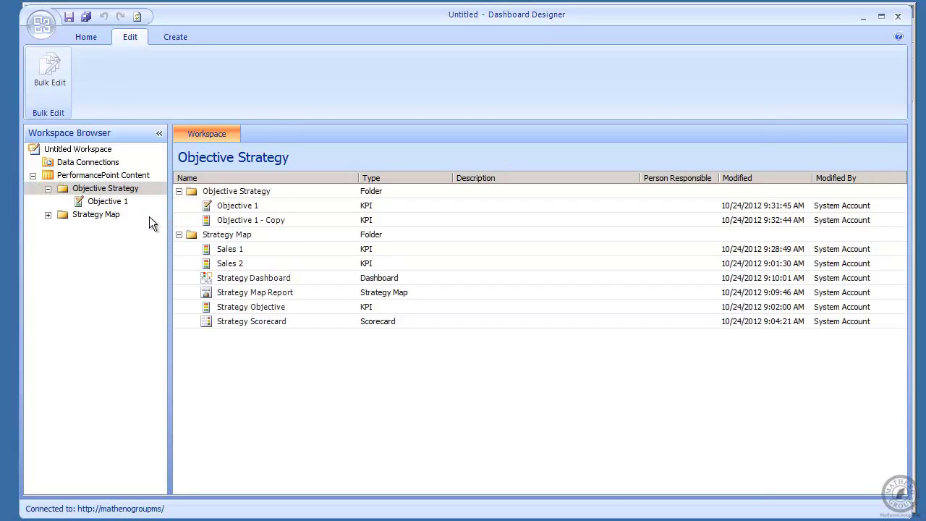
- Rename the copied KPI as "Objective 2"
left_click(256, 136)
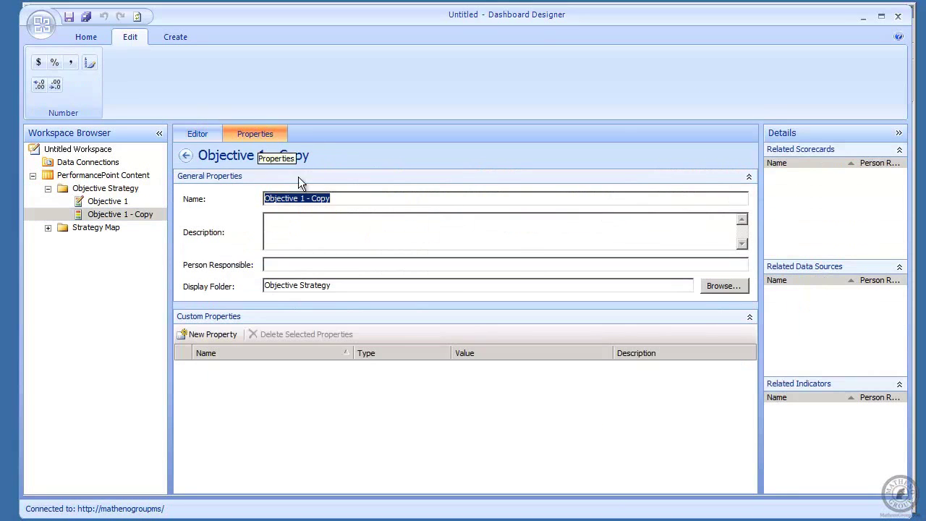
left_click(349, 202)
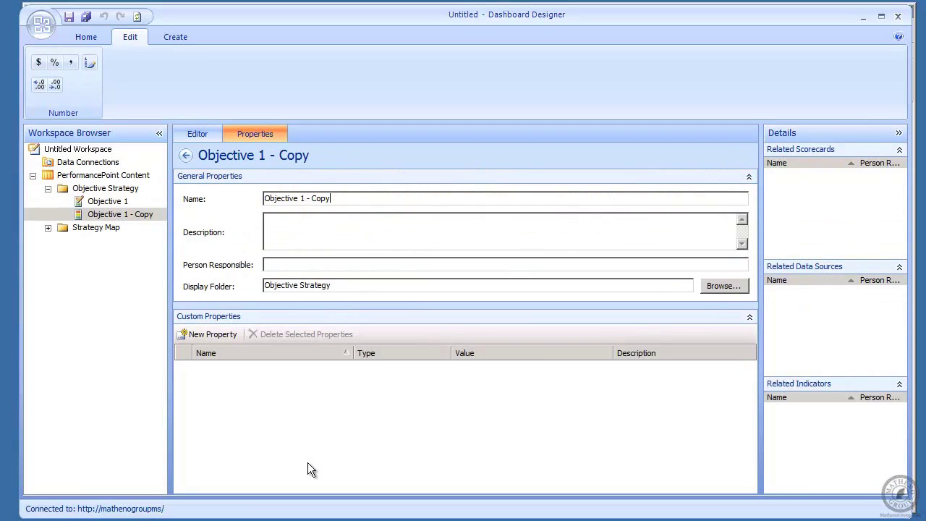
key("BackSpace")
key("BackSpace")
key("BackSpace")
key("BackSpace")
key("BackSpace")
type("2")
- Set the Actual of the Objective 2 KPI to a fixed value of 100
left_click(206, 139)
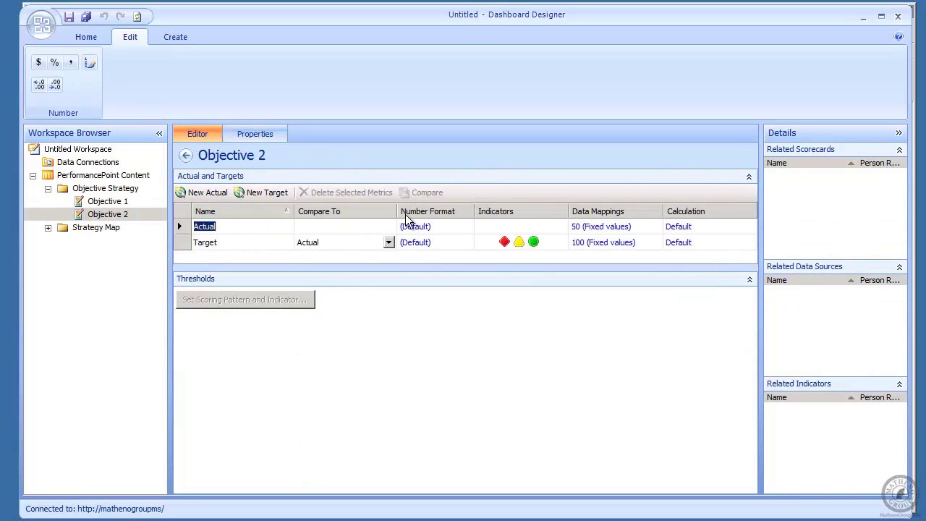
left_click(619, 227)
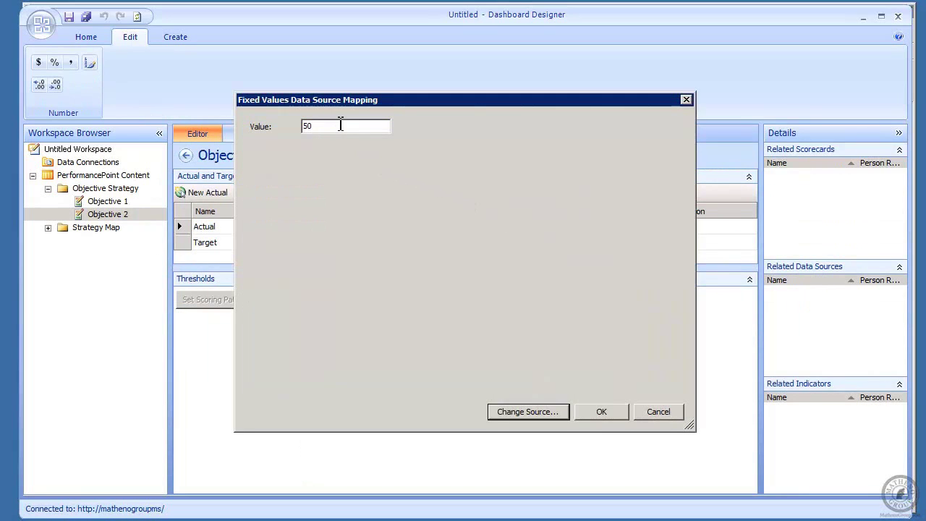
double_click(340, 125)
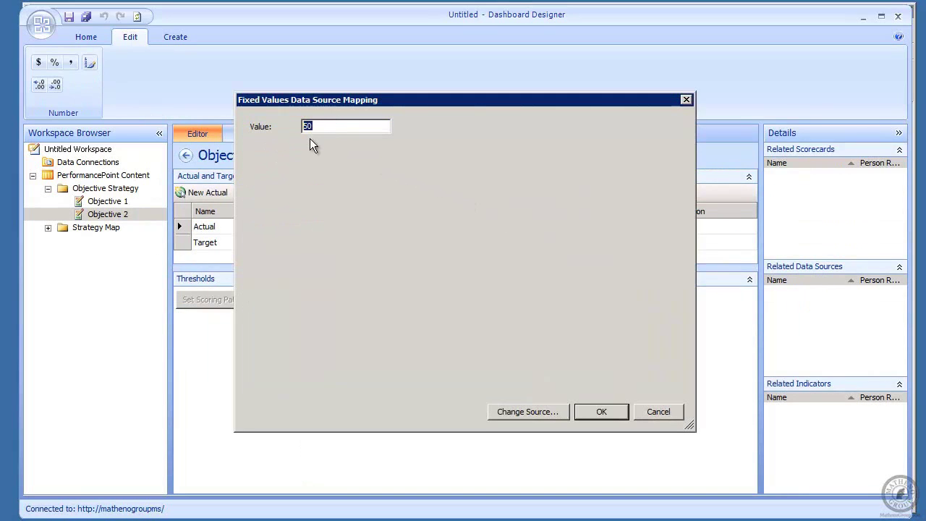
left_click(608, 416)
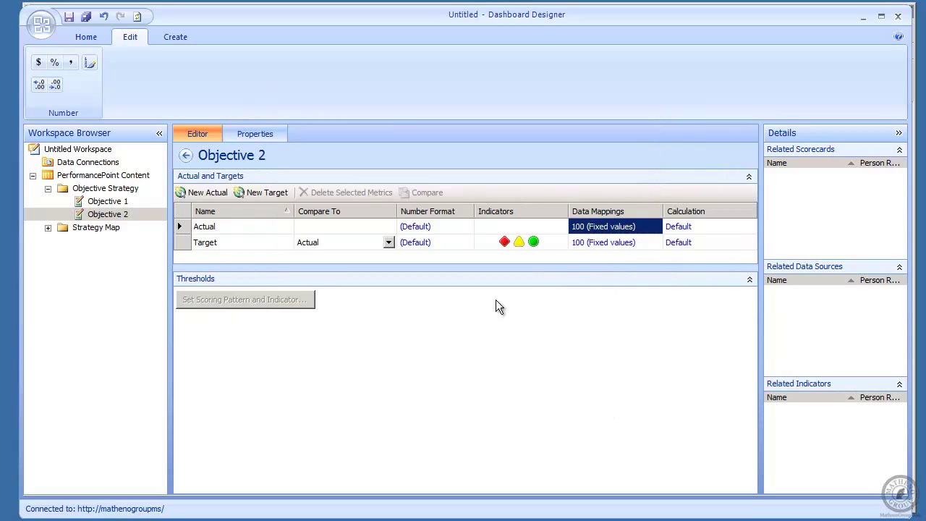
- Create a KPI in the Objective Strategy folder from the Objective template and name it "All Objectives"
left_click(101, 190)
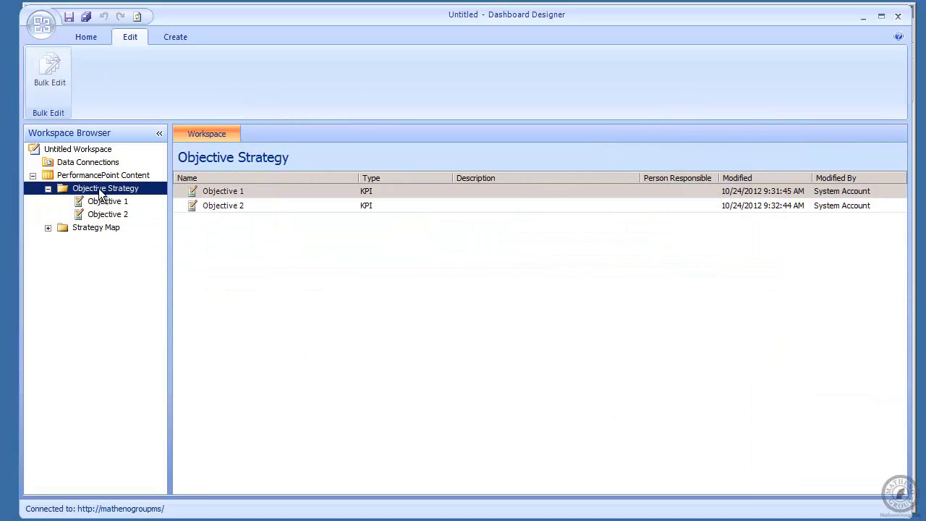
right_click(101, 190)
mouse_move(129, 199)
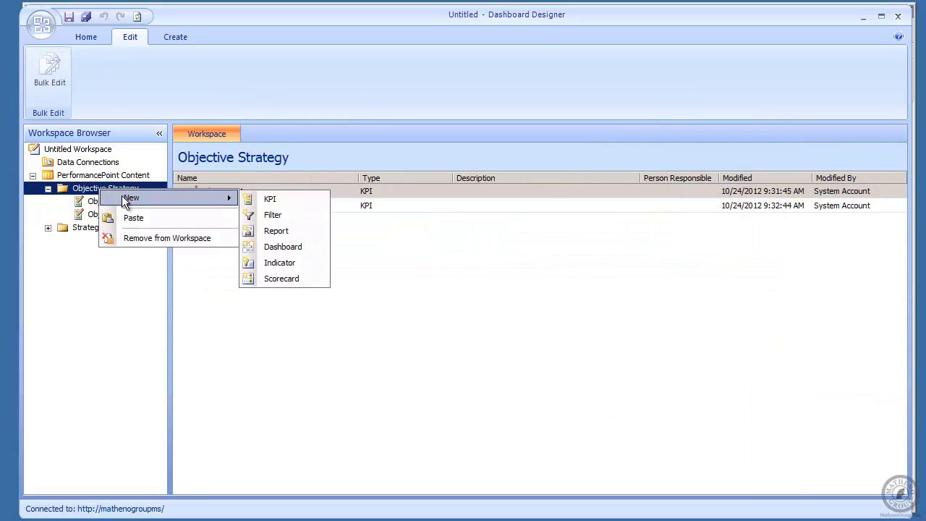
left_click(274, 198)
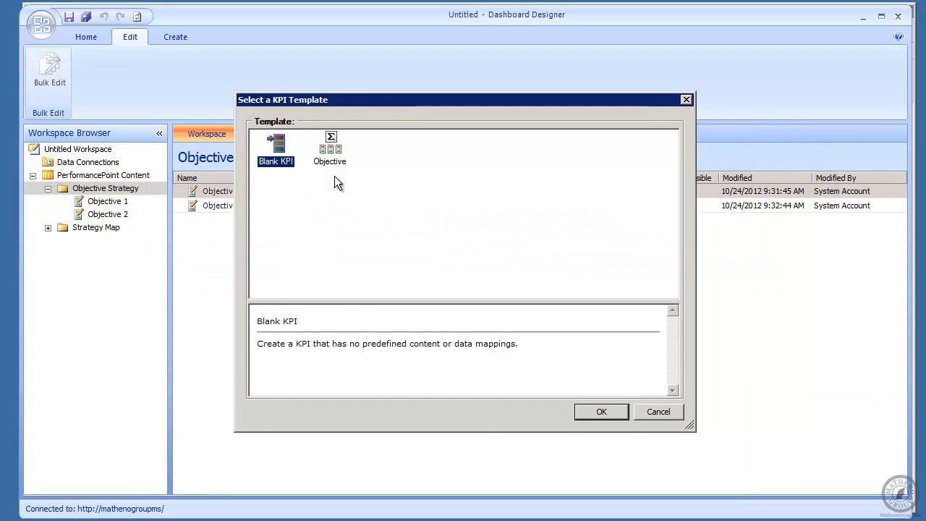
left_click(333, 154)
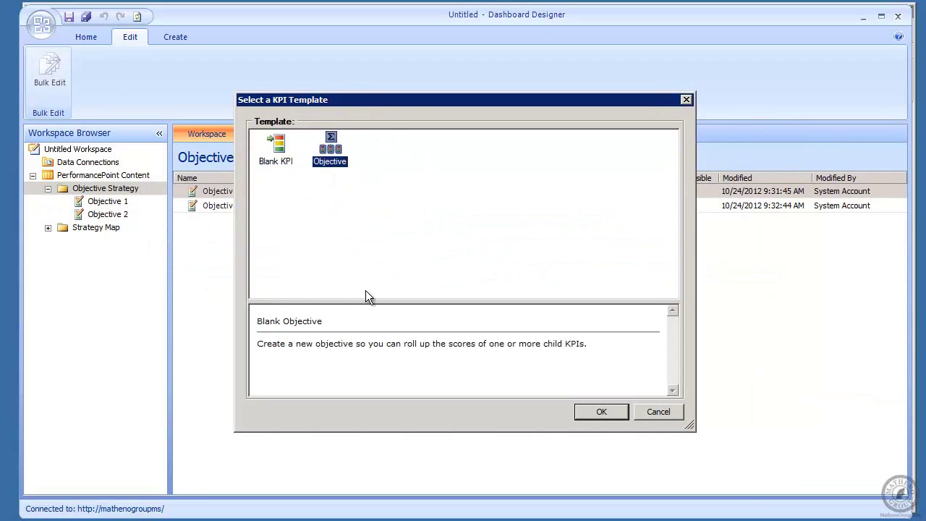
left_click(607, 411)
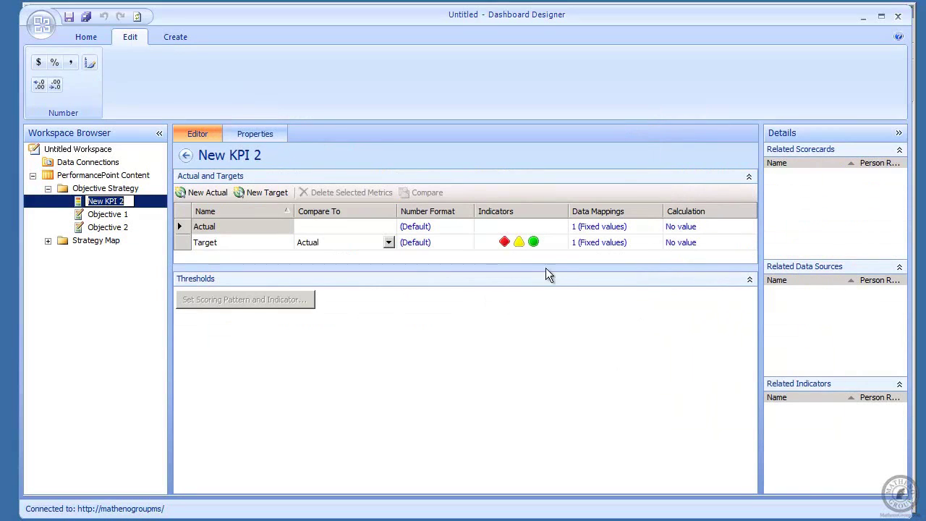
left_click(258, 134)
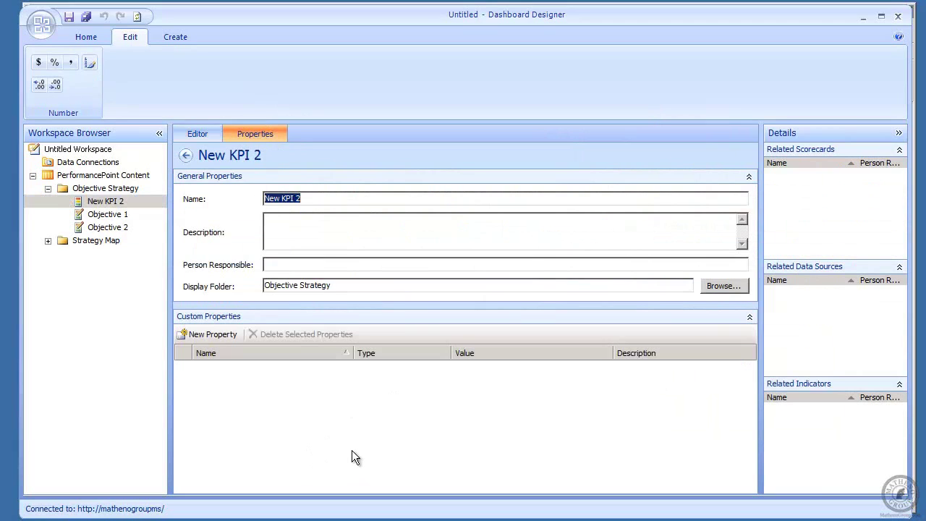
type("All Objectives")
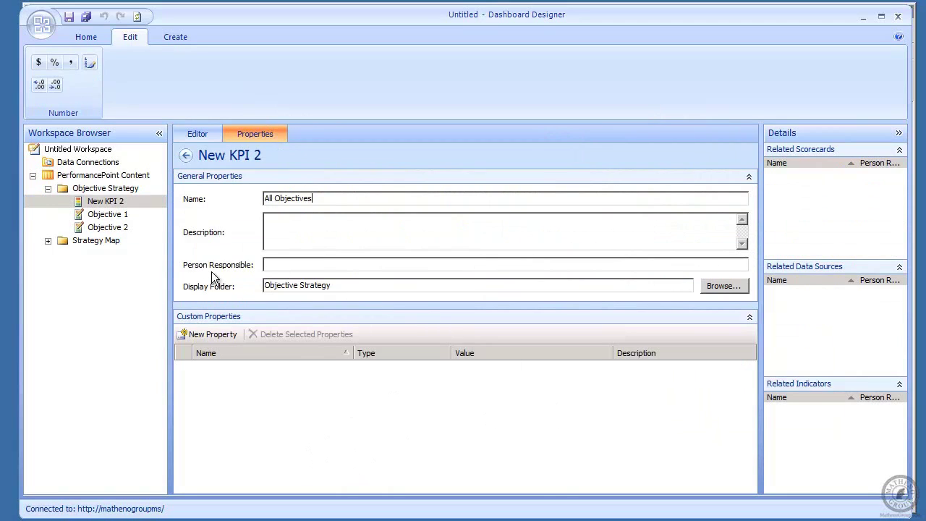
- Create a new scorecard in the Objective Strategy folder from the standard Blank Scorecard template
left_click(110, 190)
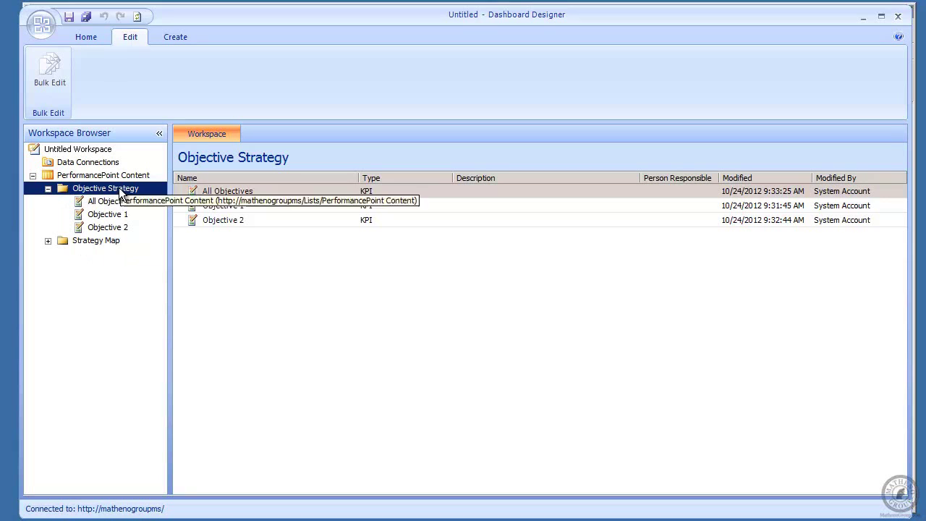
right_click(120, 192)
mouse_move(156, 198)
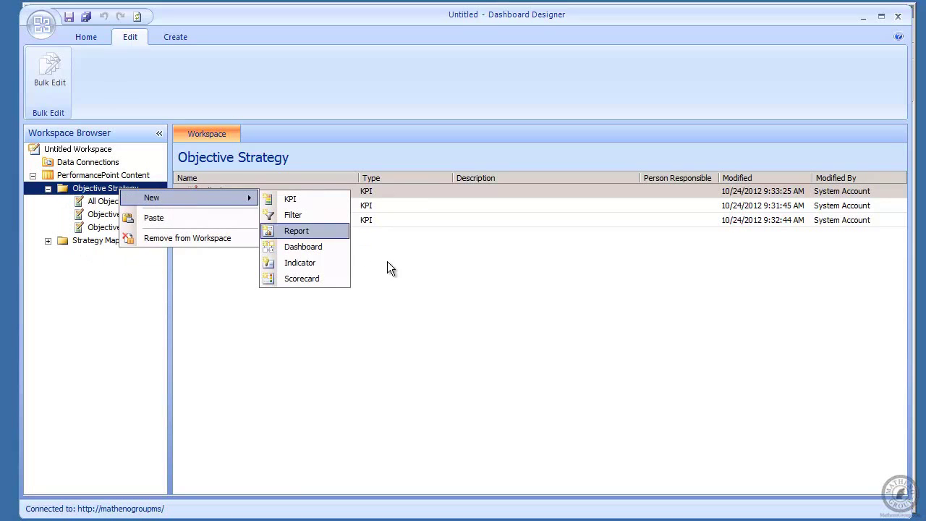
left_click(314, 278)
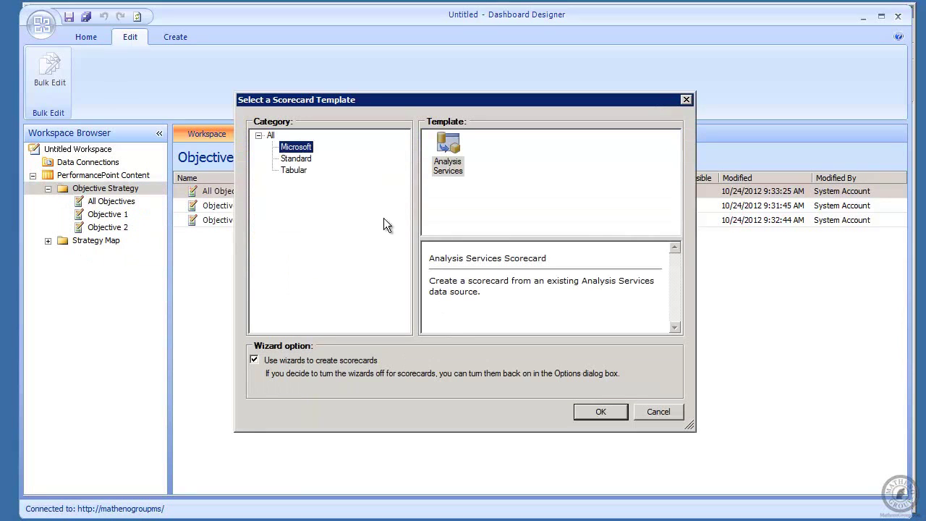
left_click(296, 160)
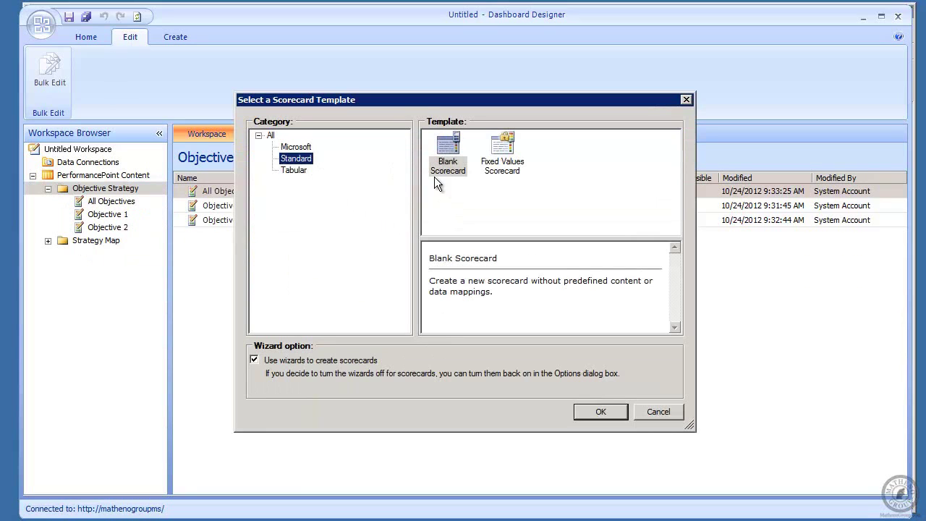
left_click(591, 415)
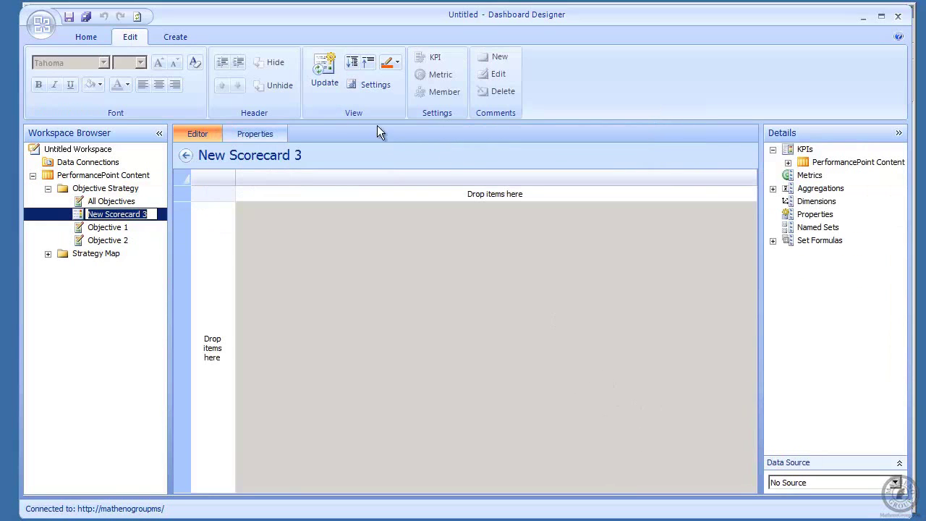
- Rename the new scorecard as "Objective Scorecard"
left_click(262, 132)
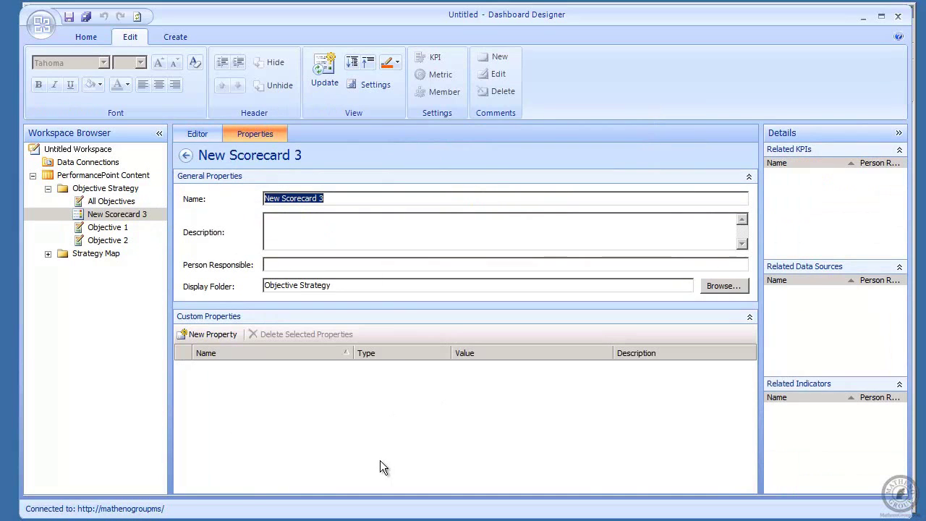
type("O")
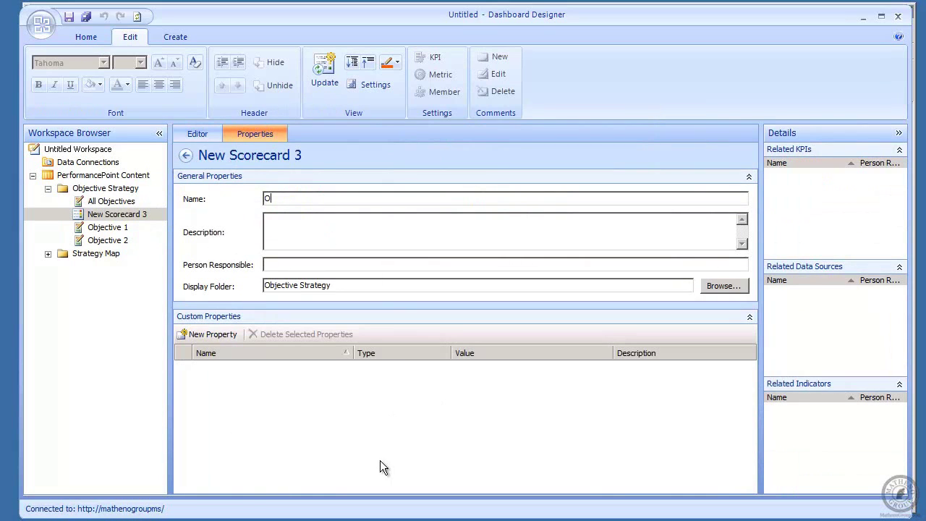
type("bjective Scorecard")
- Add the All Objectives KPI from the Objective Strategy folder to the scorecard's rows and update the view
left_click(204, 130)
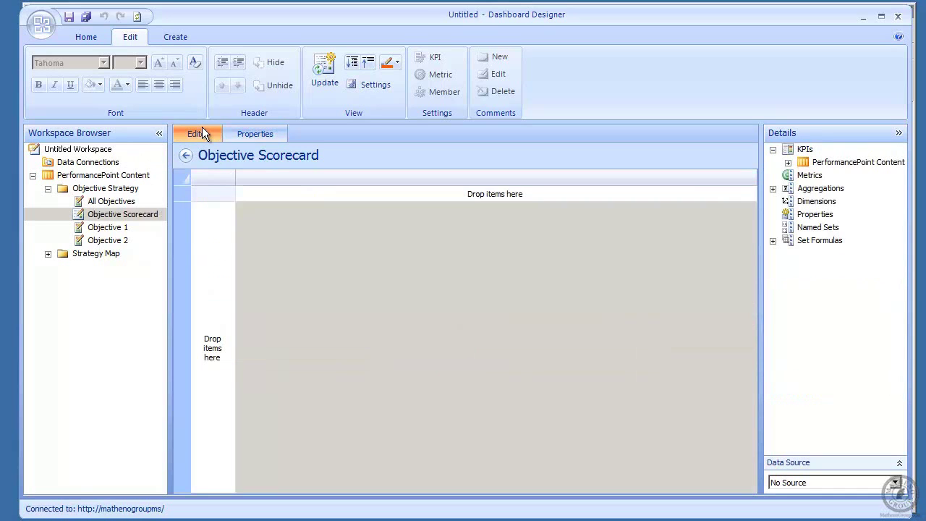
left_click(803, 149)
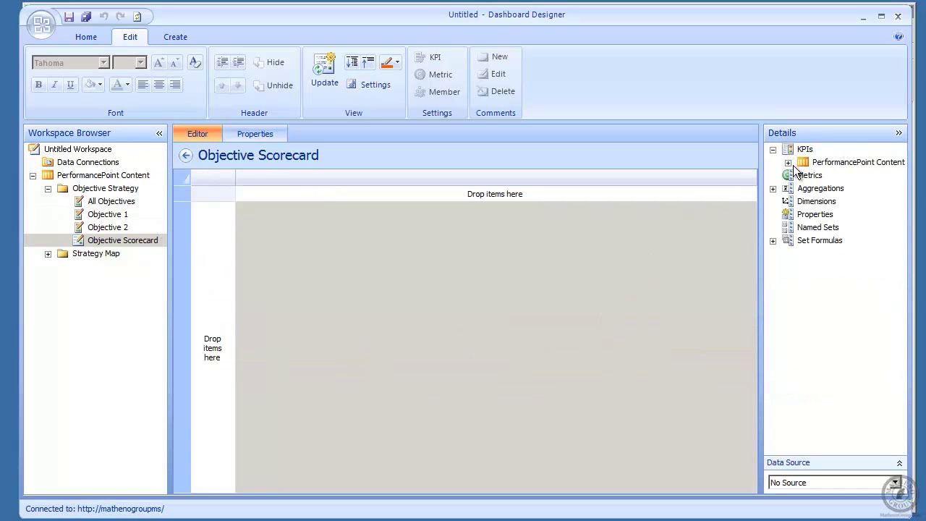
left_click(788, 162)
left_click(803, 176)
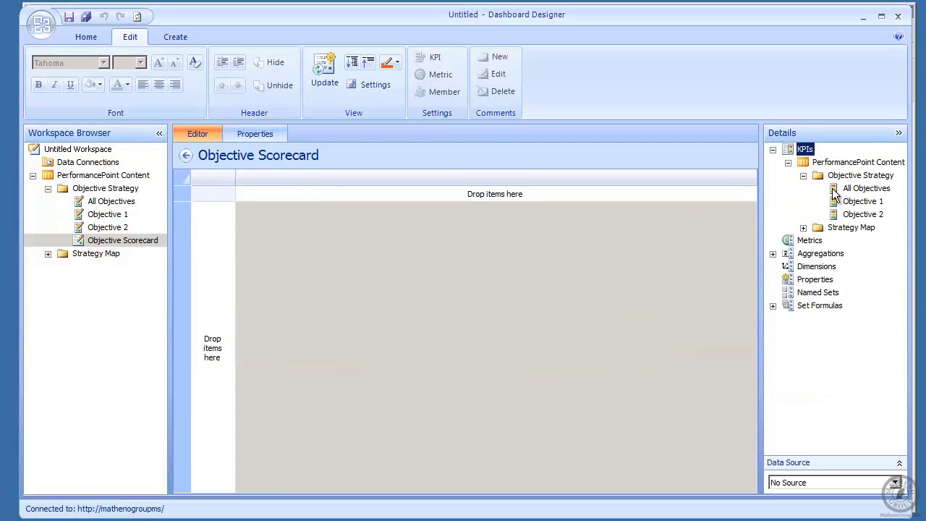
left_click_drag(834, 191, 232, 220)
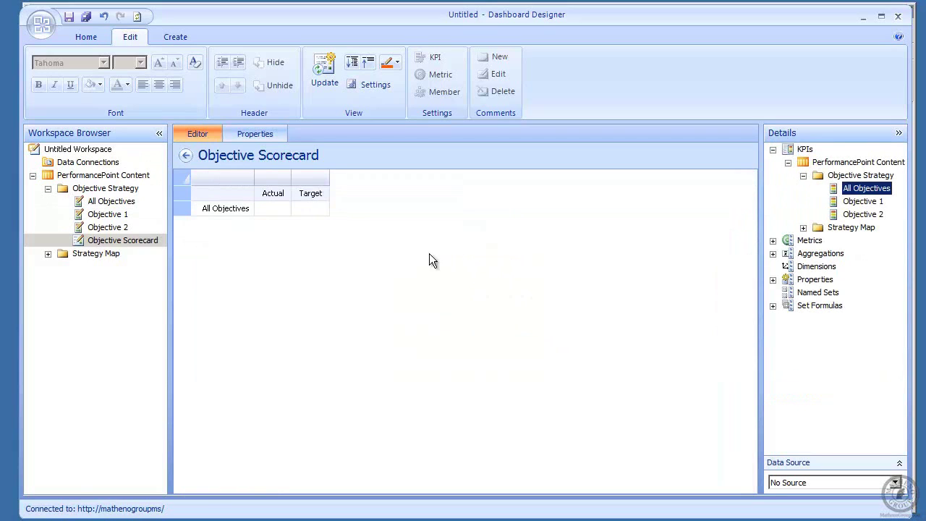
left_click(327, 68)
- Nest the Objective 1 and Objective 2 KPIs beneath All Objectives on the scorecard and update the view
left_click_drag(856, 202, 257, 211)
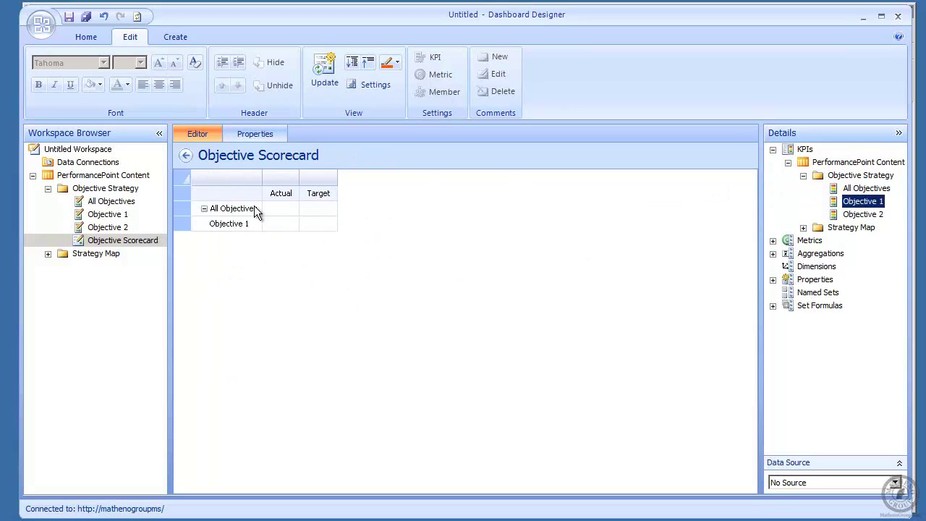
left_click(204, 209)
left_click(204, 210)
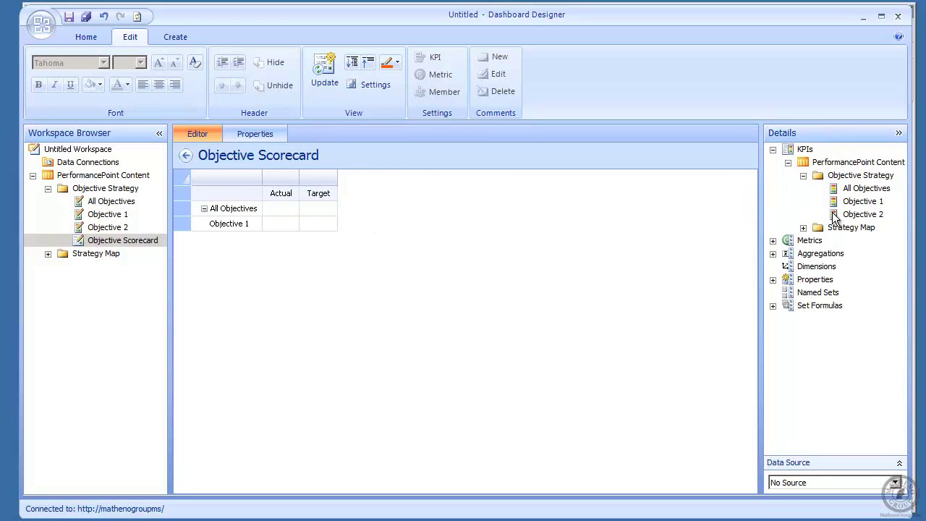
left_click_drag(836, 214, 265, 236)
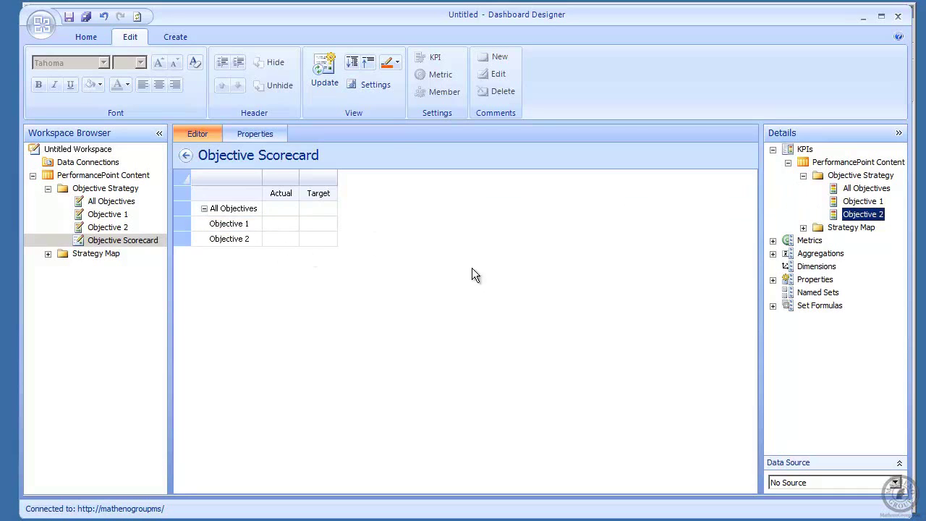
left_click(319, 67)
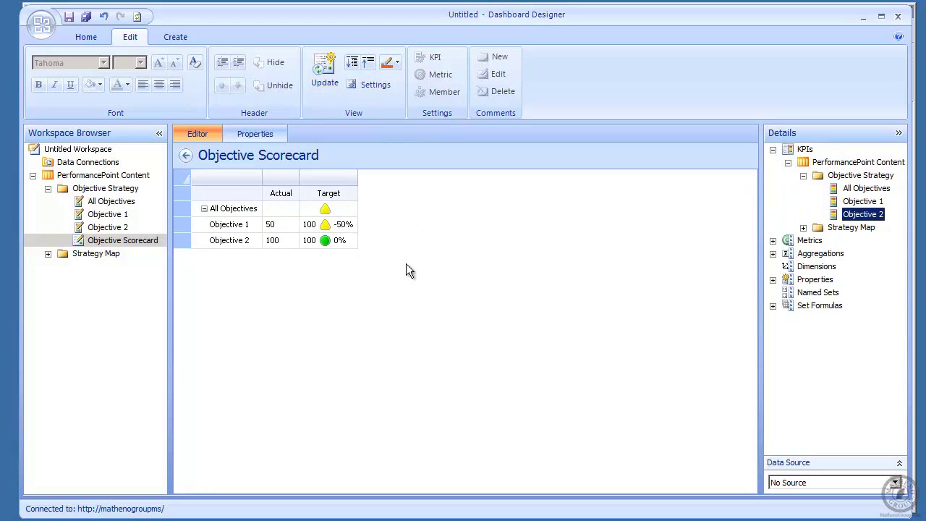
- Create a new dashboard in the Objective Strategy folder with the 2 Columns page template
left_click(77, 190)
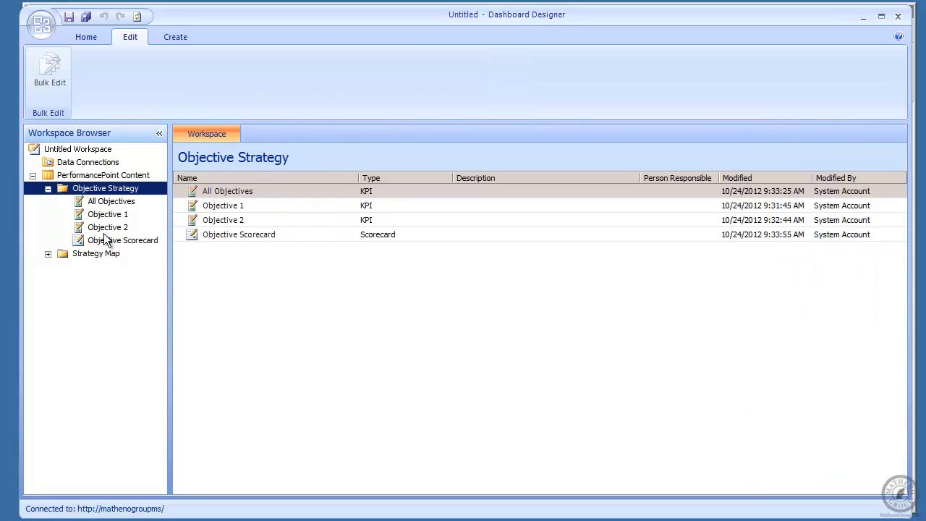
right_click(99, 190)
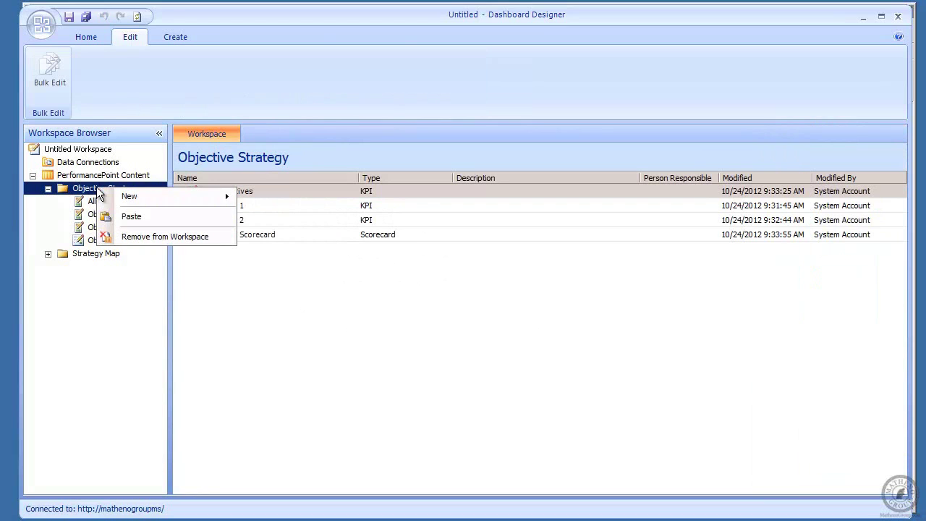
mouse_move(132, 196)
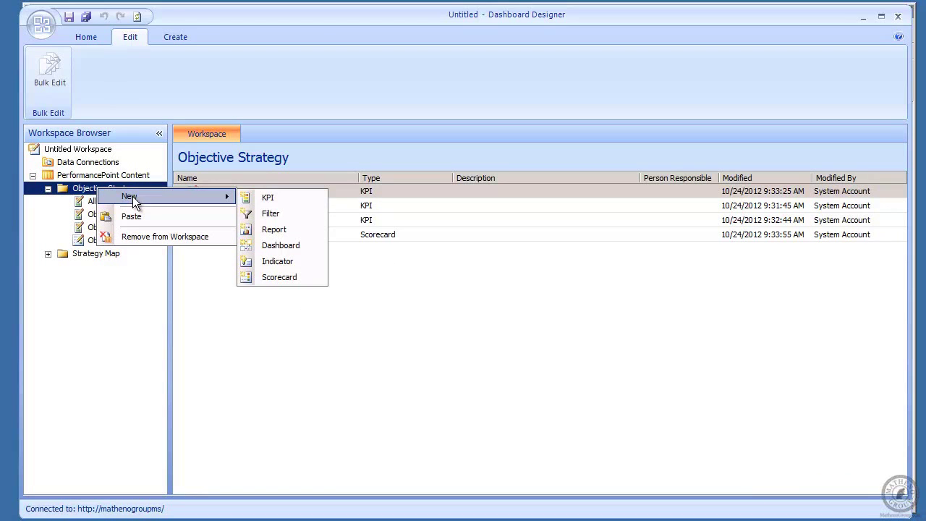
left_click(303, 254)
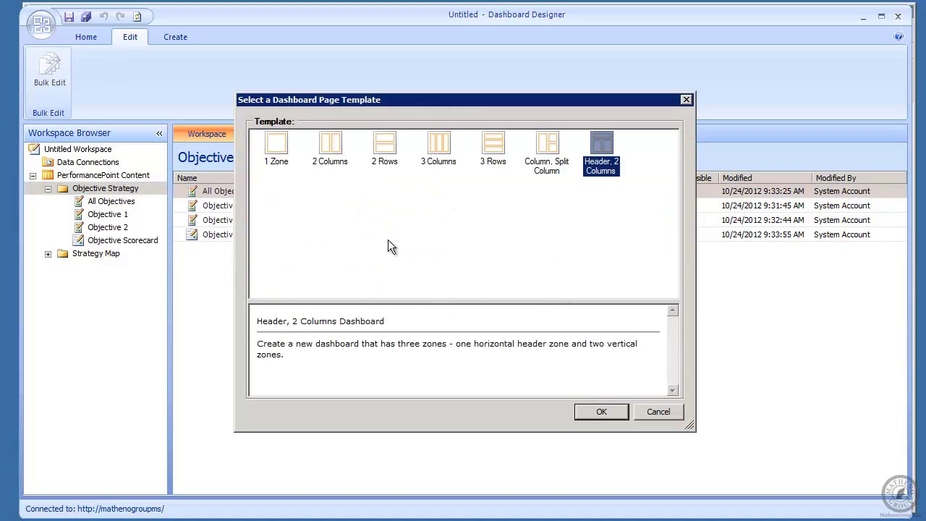
left_click(333, 152)
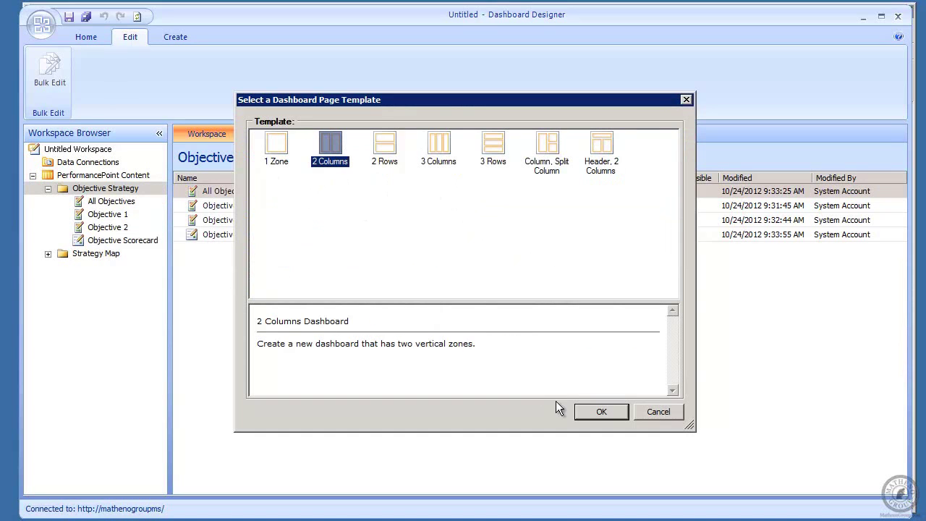
left_click(602, 415)
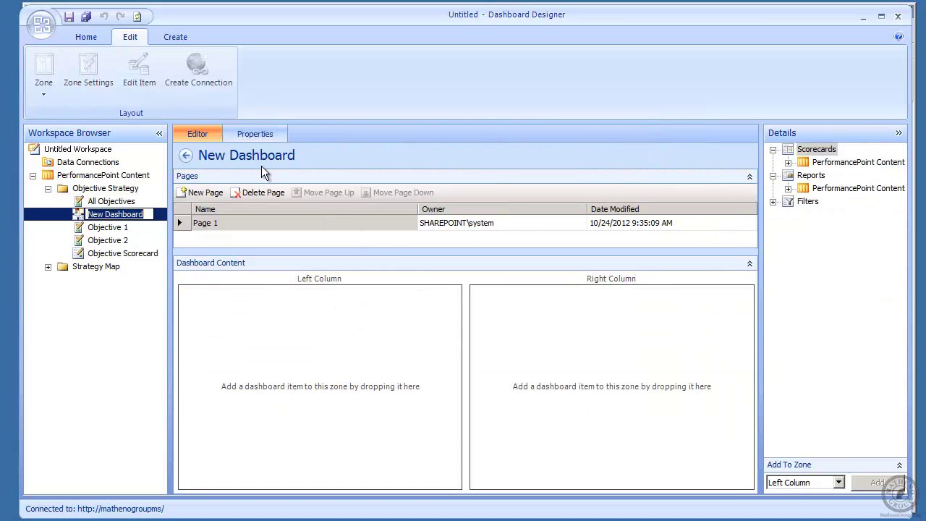
- Rename the new dashboard as "Objectices"
left_click(262, 131)
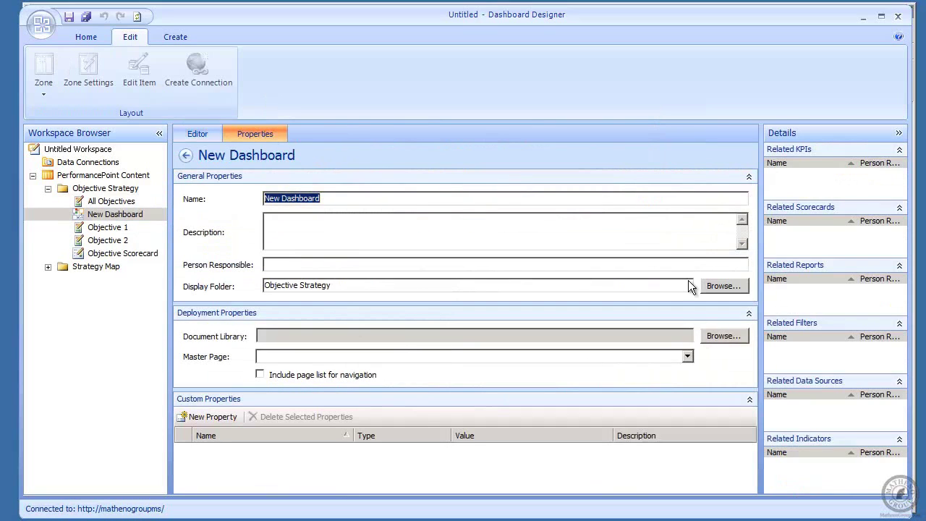
type("O")
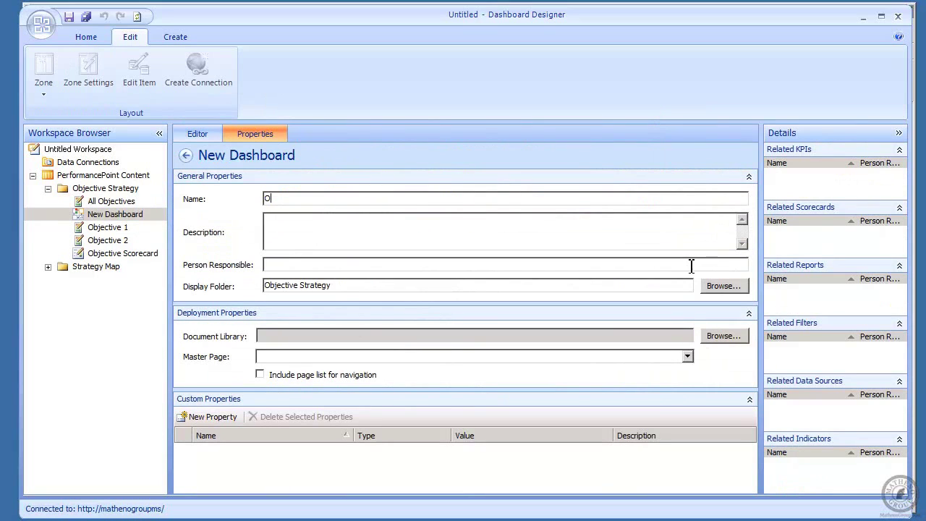
type("bjectices")
- Set the dashboard's deployment document library to Dashboards and its master page to v4
left_click(722, 336)
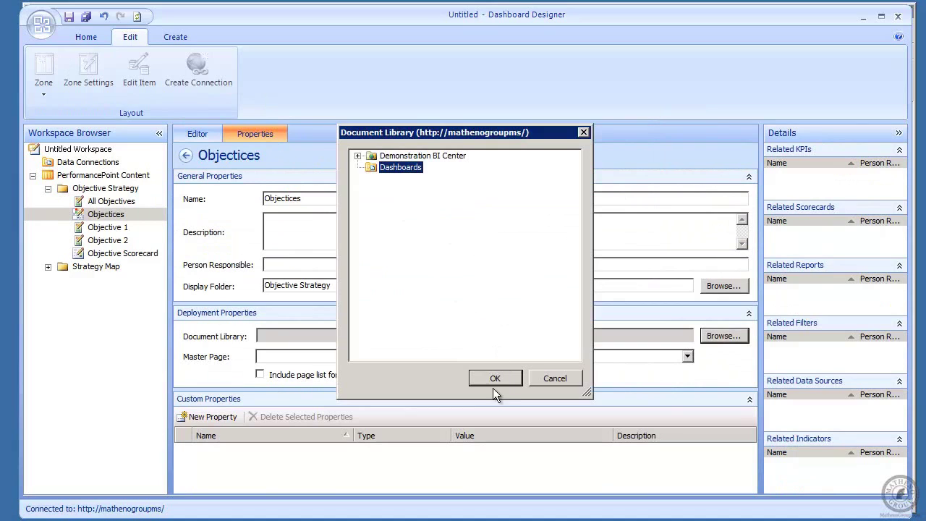
left_click(493, 378)
left_click(393, 362)
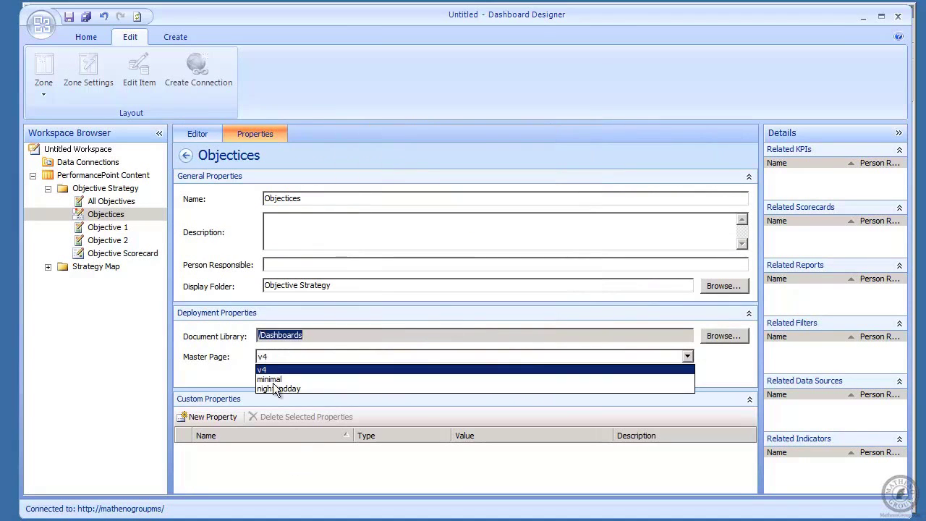
left_click(285, 370)
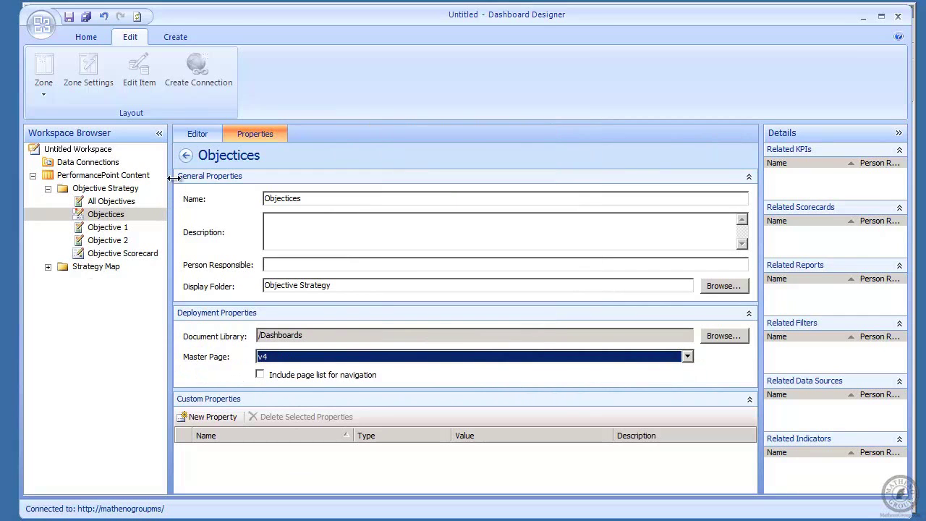
- Add the Objective Scorecard from the Objective Strategy folder to the dashboard's Right Column zone
left_click(201, 134)
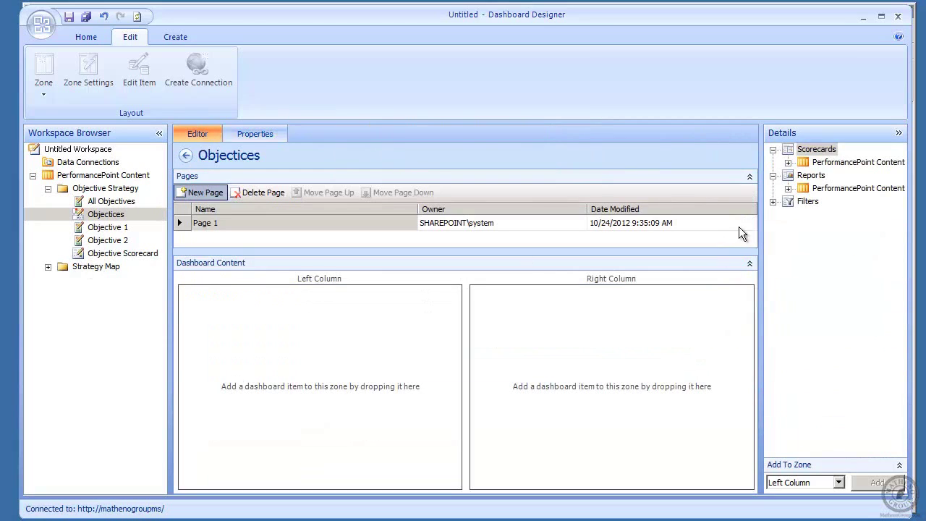
left_click(789, 163)
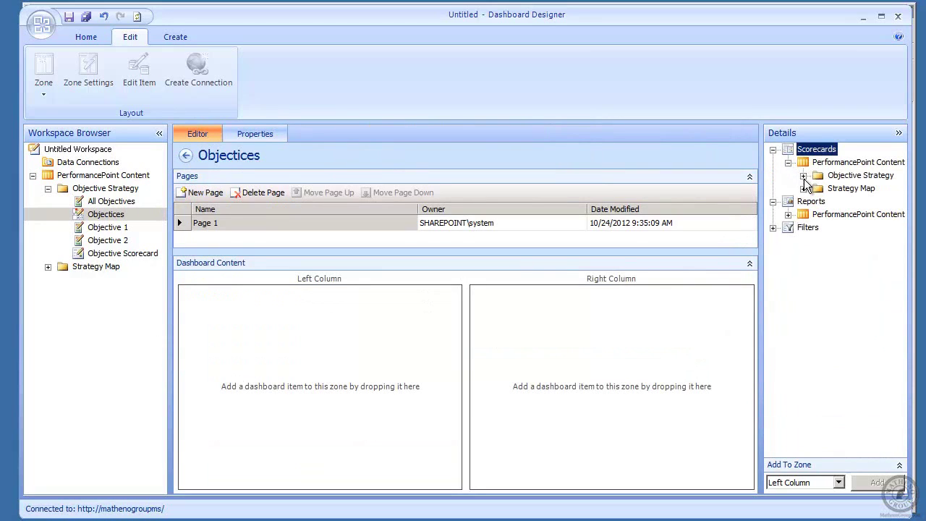
left_click(804, 177)
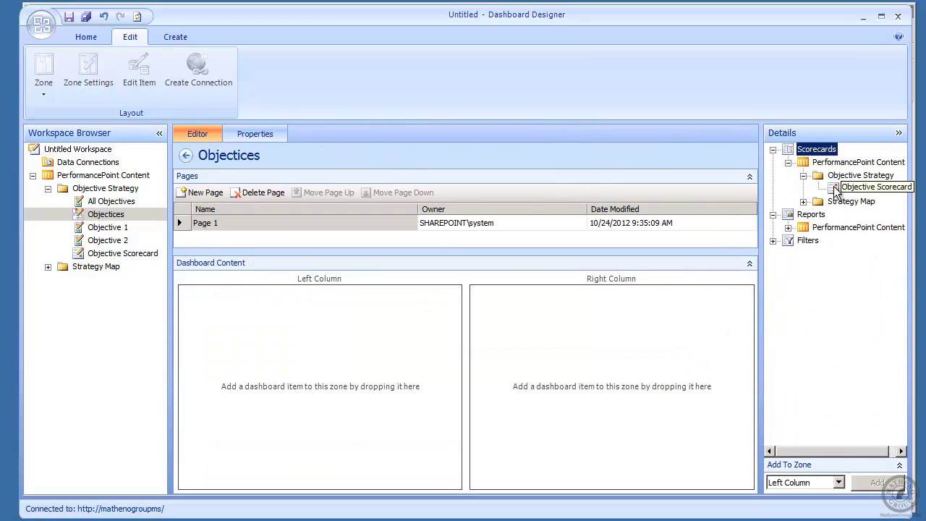
left_click_drag(836, 189, 618, 396)
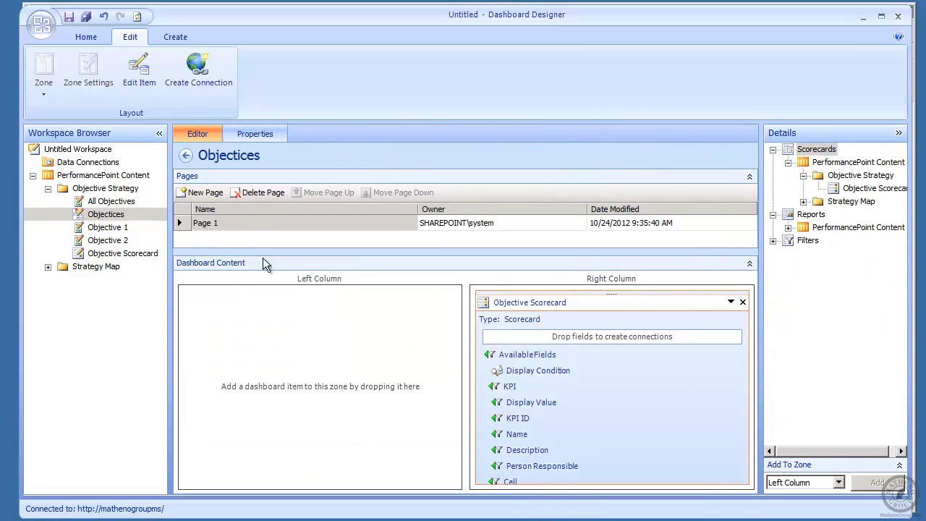
- Save all items without creating a workspace file, and deploy the Objectices dashboard to SharePoint
left_click(87, 17)
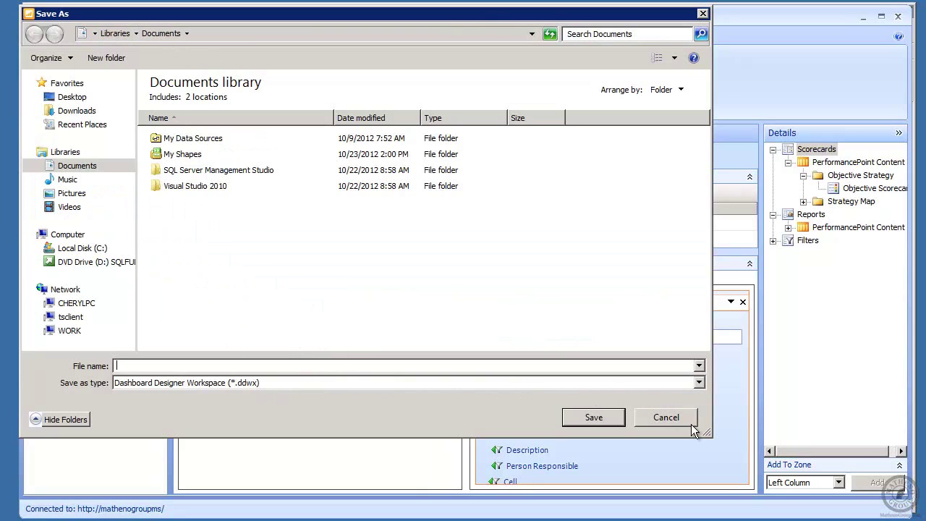
left_click(672, 415)
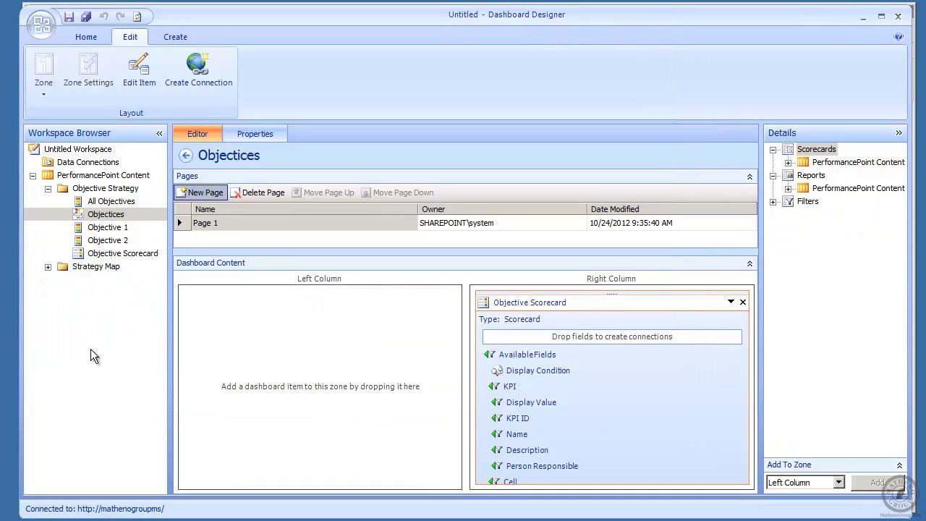
right_click(102, 216)
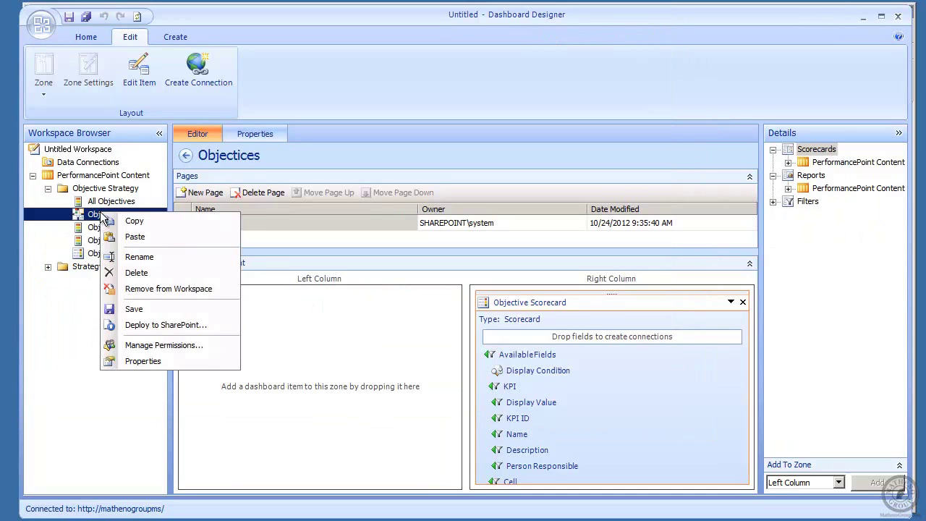
left_click(166, 325)
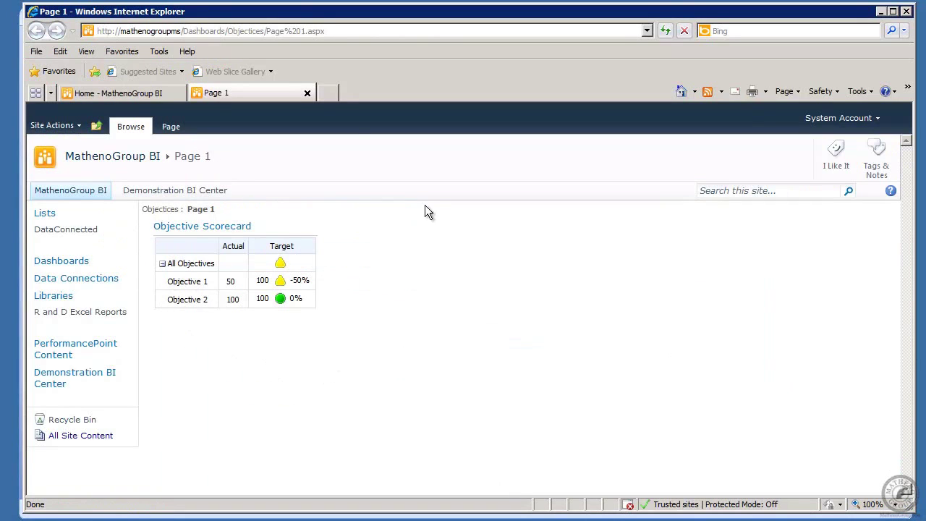
left_click(307, 95)
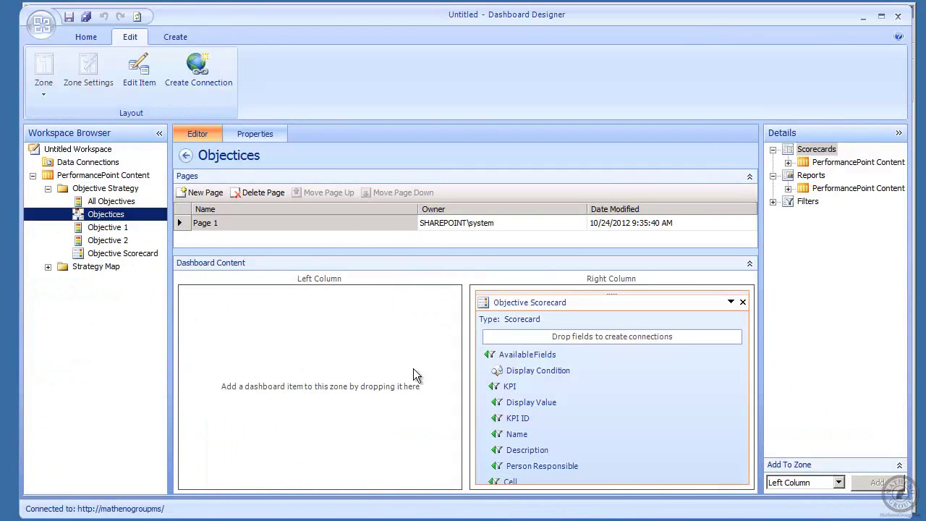
- Create a Strategy Map report in the Objective Strategy folder, based on the Objective Scorecard from the workspace
left_click(106, 188)
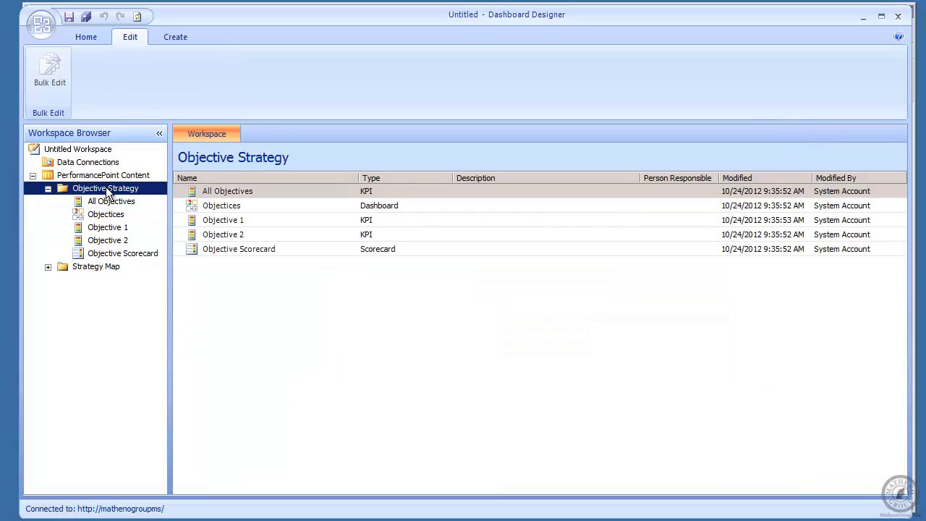
right_click(106, 188)
mouse_move(140, 196)
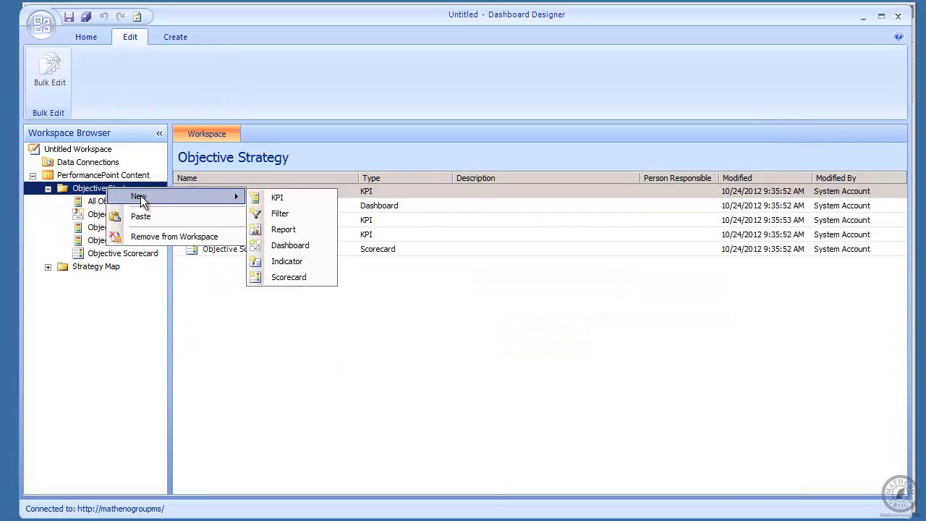
left_click(284, 229)
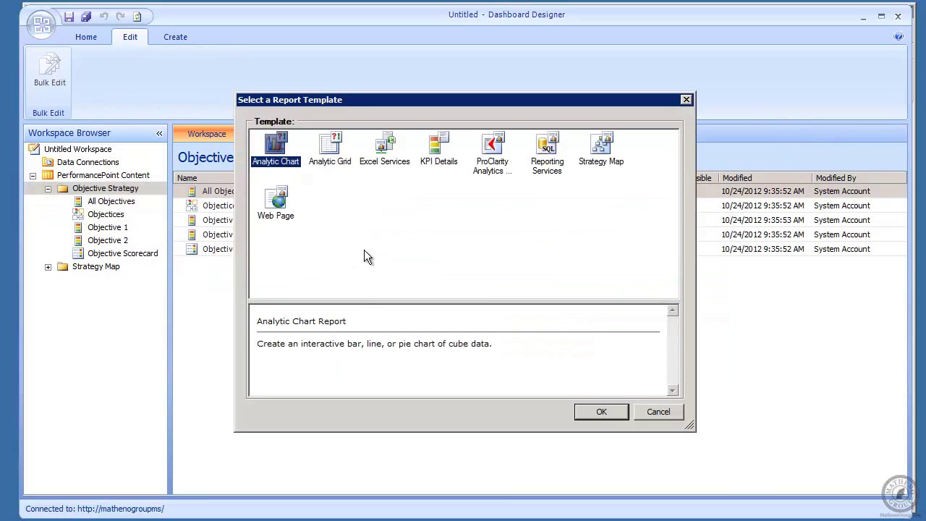
left_click(604, 152)
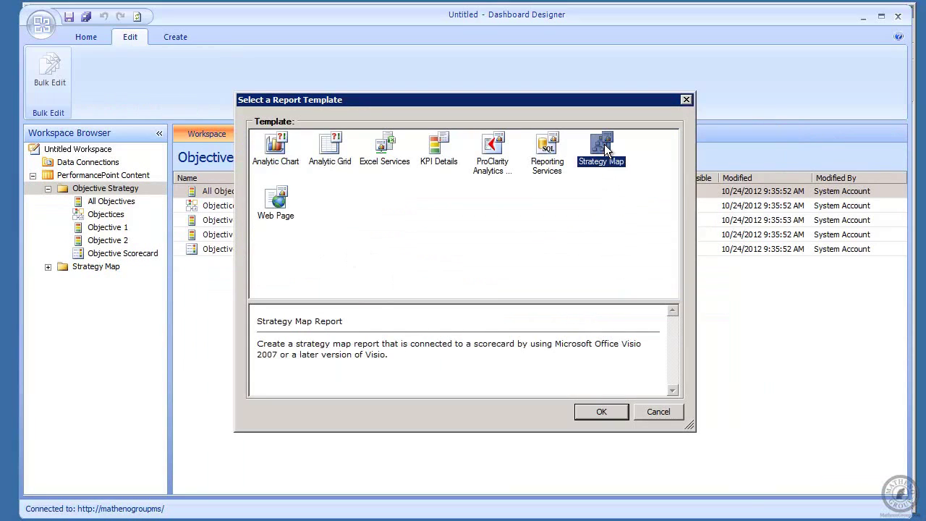
left_click(601, 411)
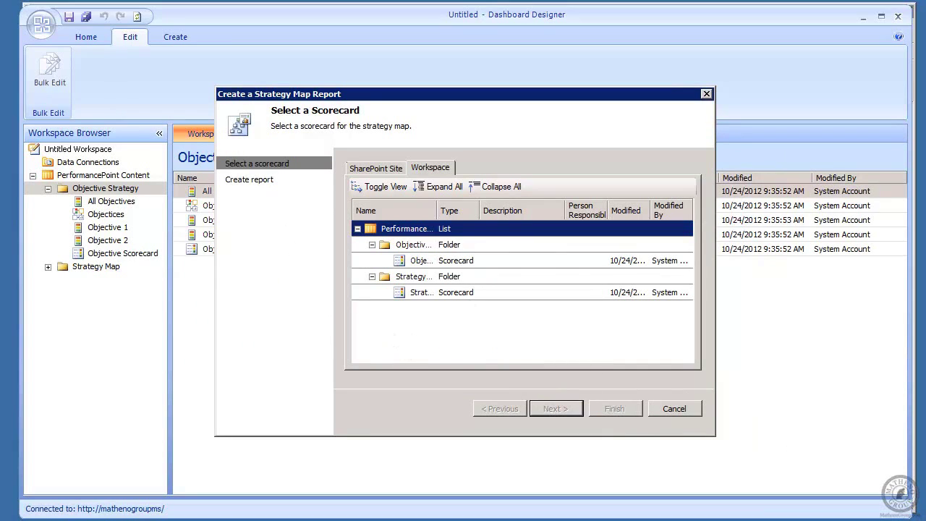
left_click(421, 261)
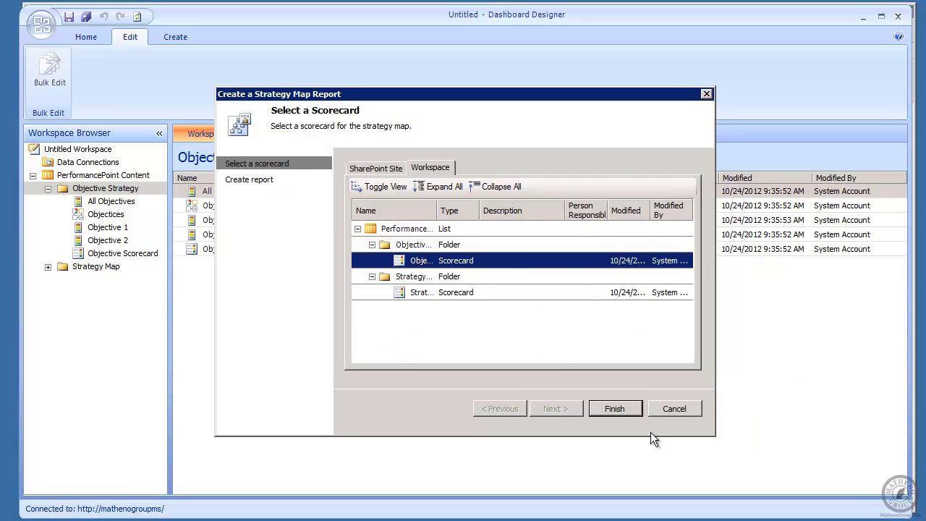
left_click(614, 409)
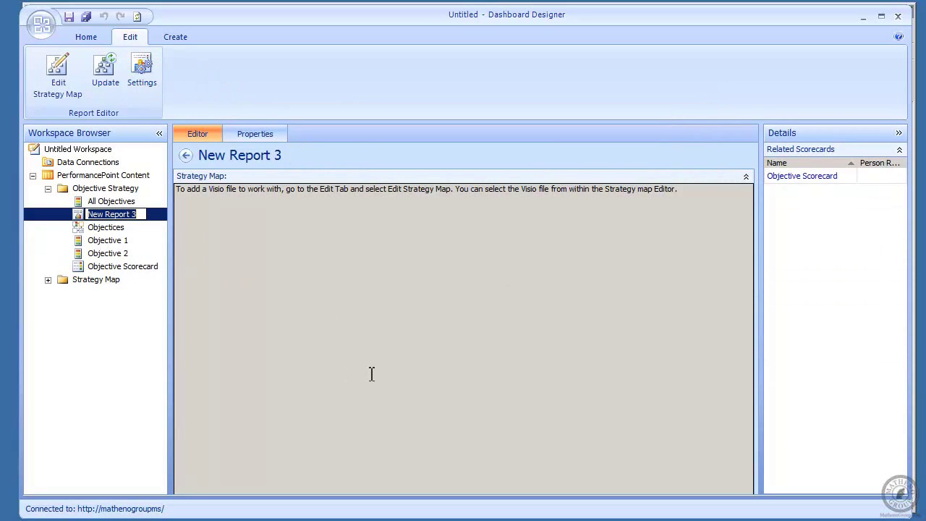
- Rename the new report as "Strategy Objective Report"
type("Str")
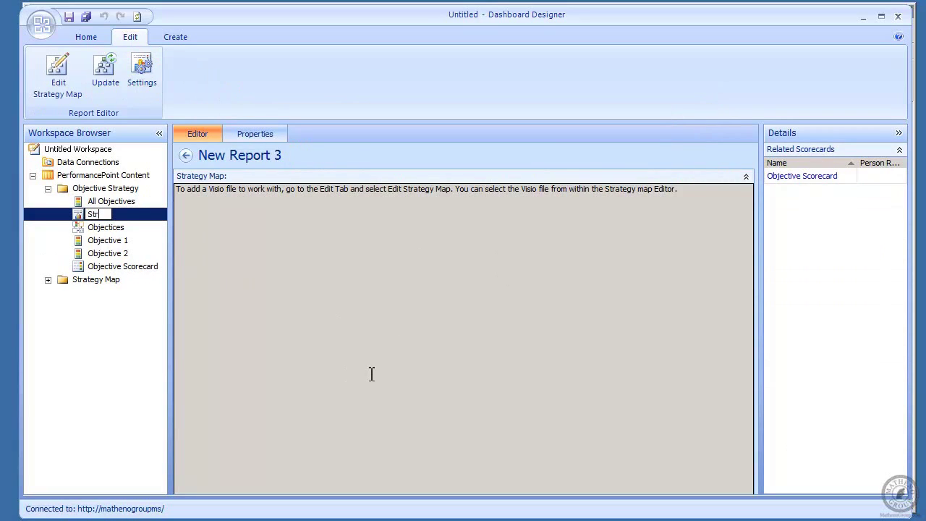
type("ategy Objective Report")
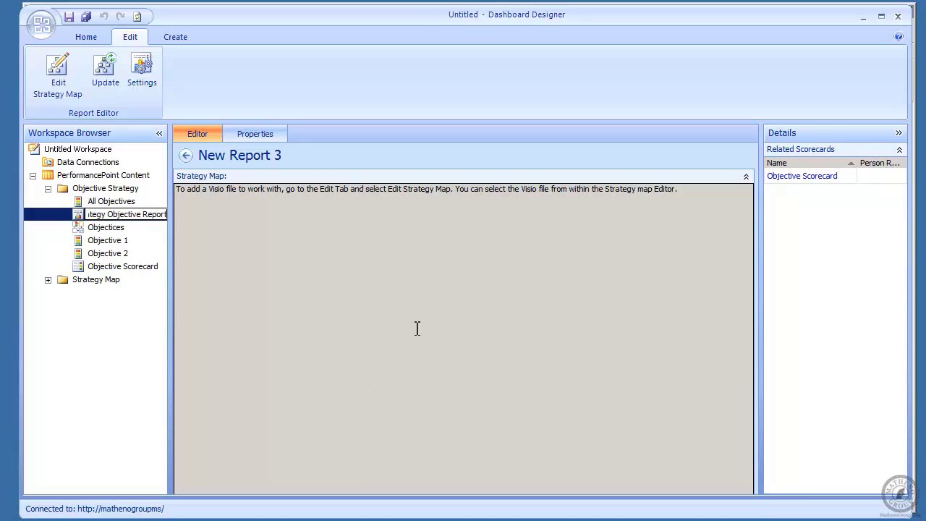
key("Return")
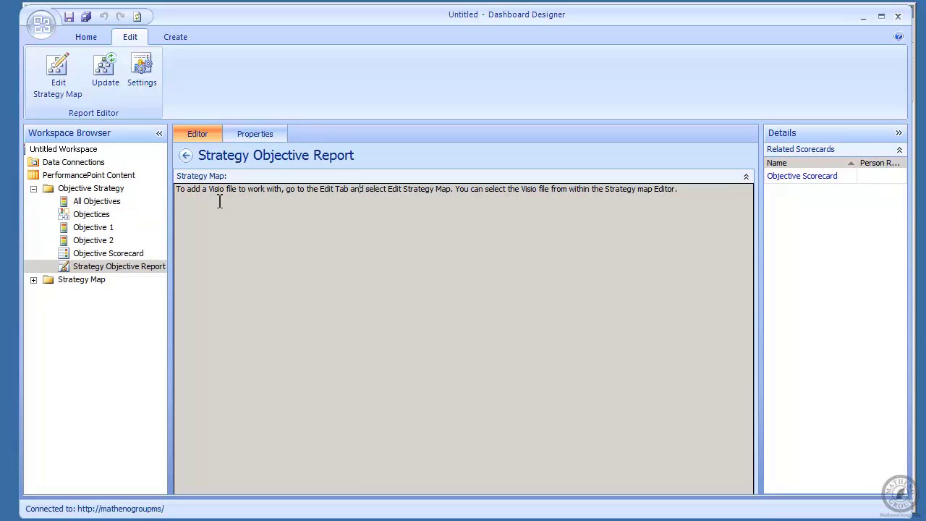
- Open the report's strategy map for editing and check which Visio files are available to import
left_click(61, 74)
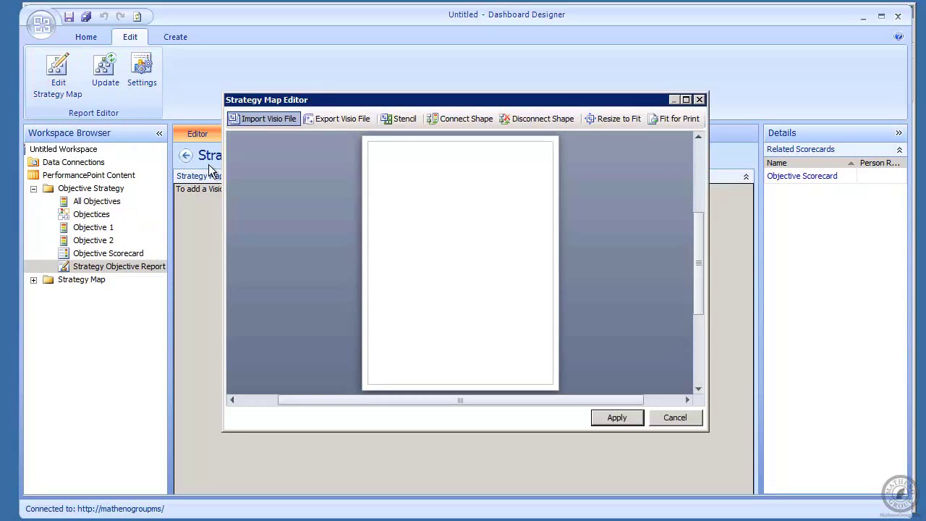
left_click(278, 121)
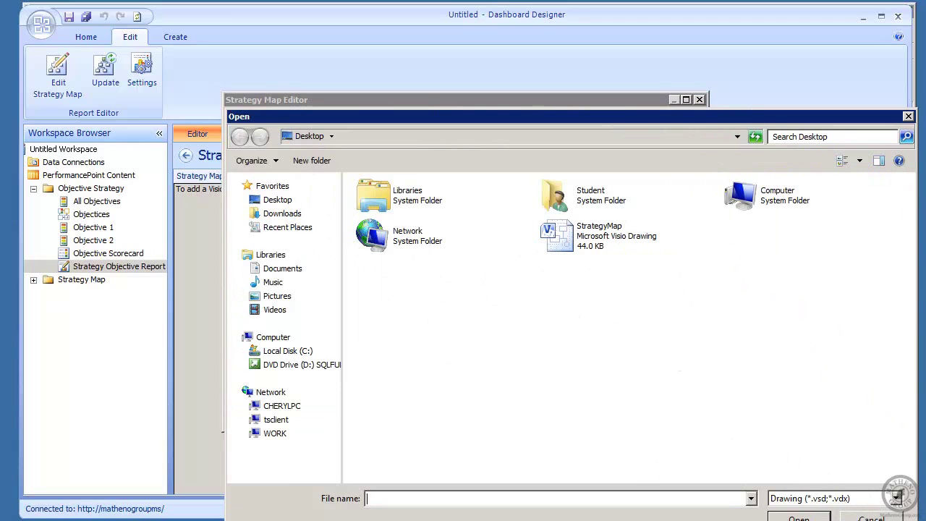
key("Escape")
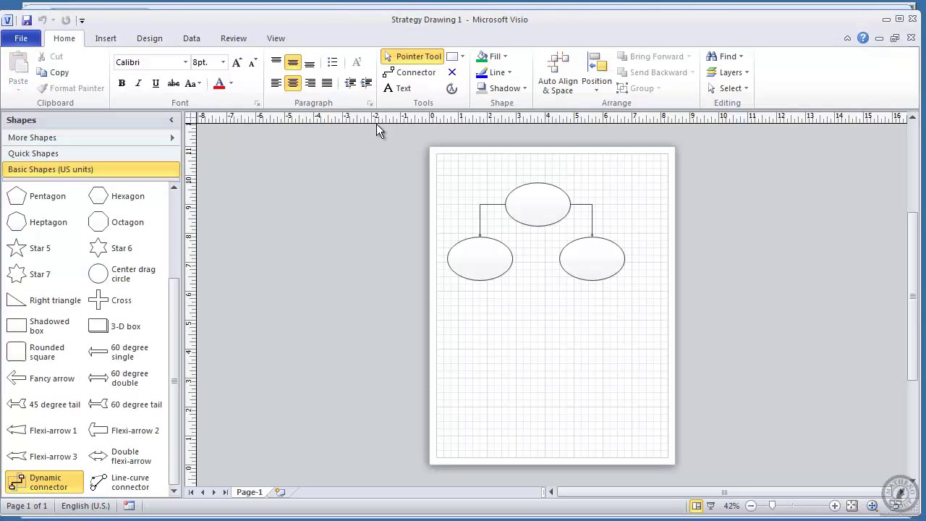
- Switch to Visio and save Strategy Drawing 1 in the Documents library with the Drawing file type
left_click(22, 38)
left_click(57, 82)
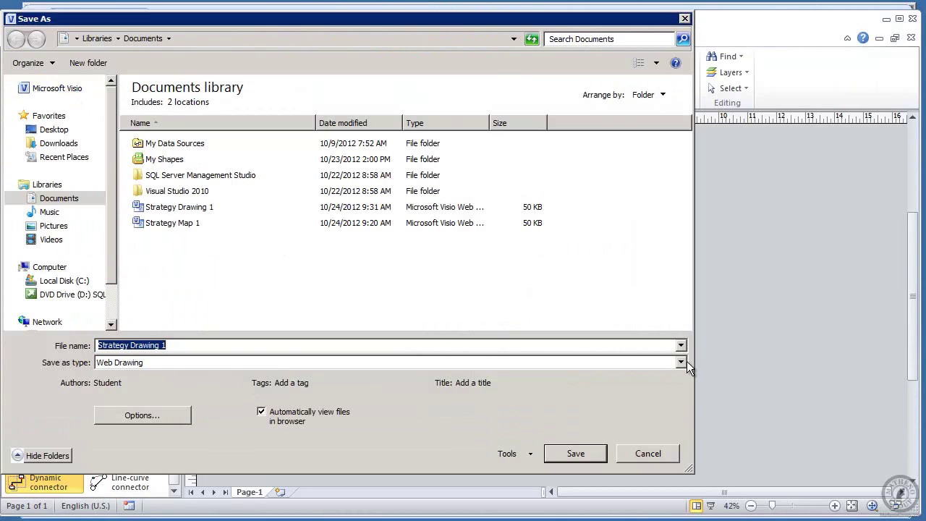
left_click(686, 361)
left_click(221, 377)
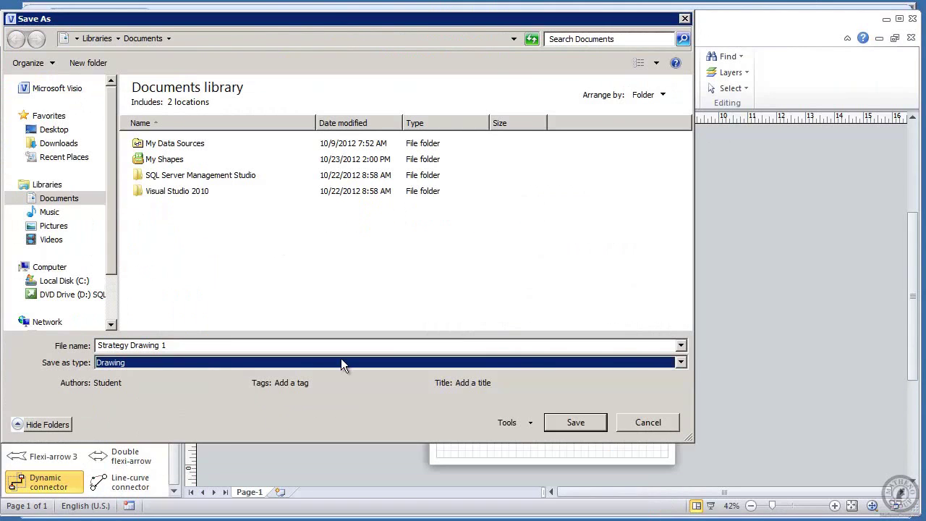
left_click(569, 426)
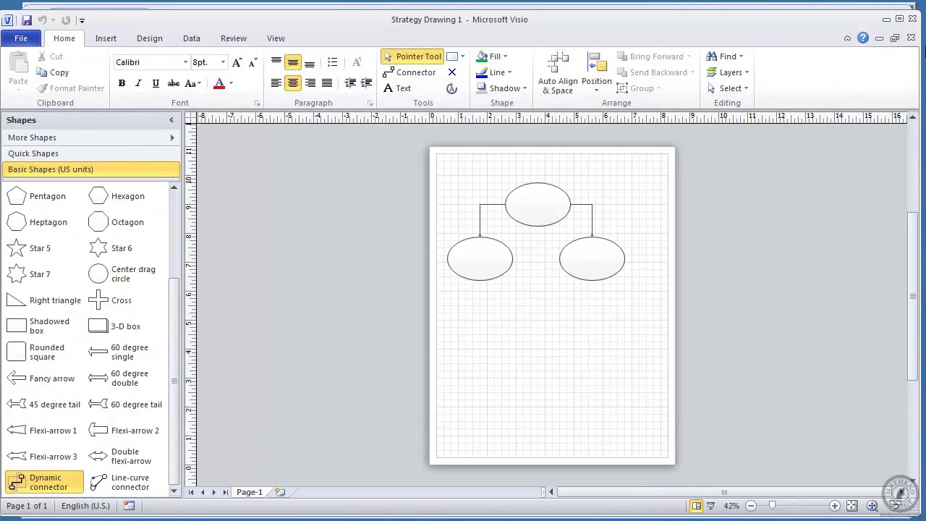
left_click(886, 19)
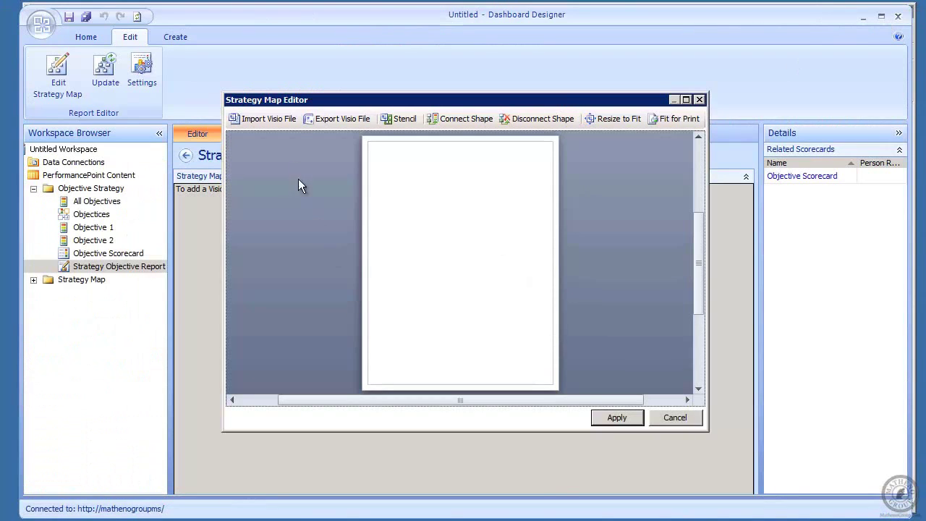
- Save Strategy Drawing 1 from Visio to the Desktop as a Drawing, and import that file into the strategy map
left_click(269, 119)
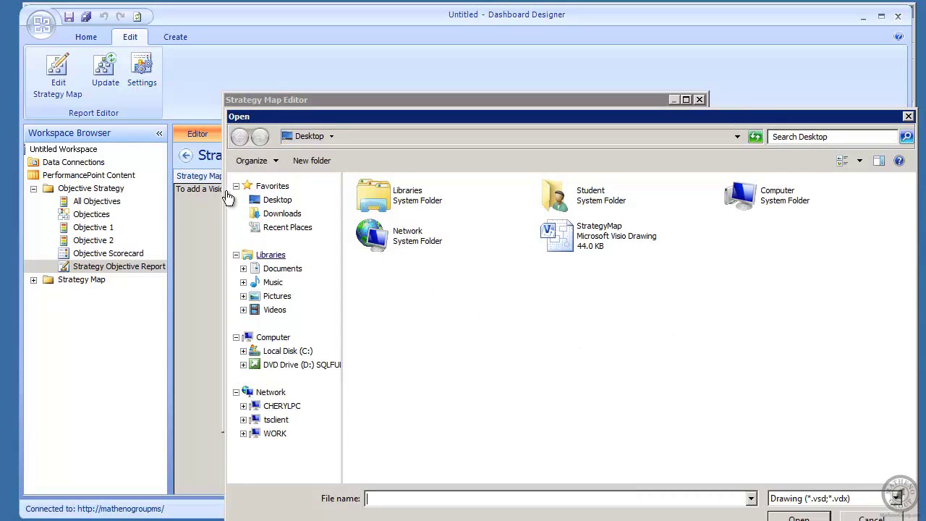
left_click(272, 201)
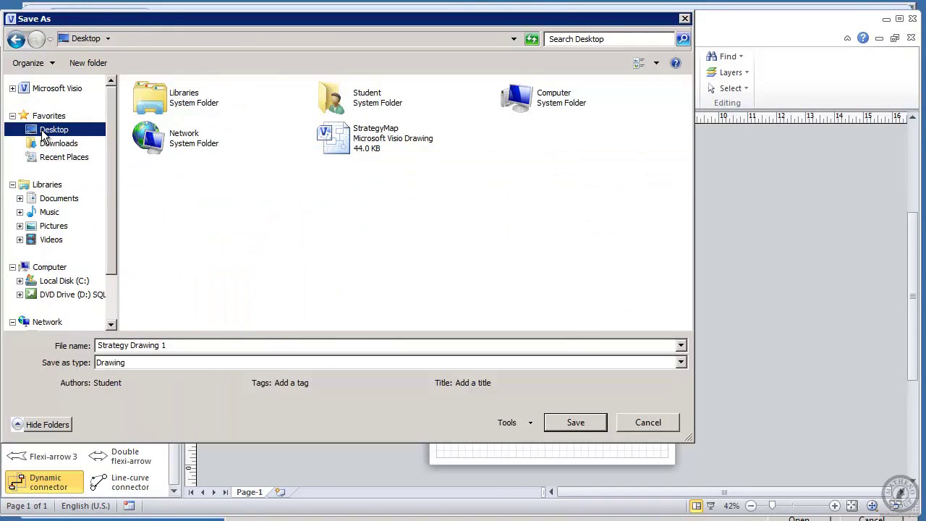
left_click(576, 424)
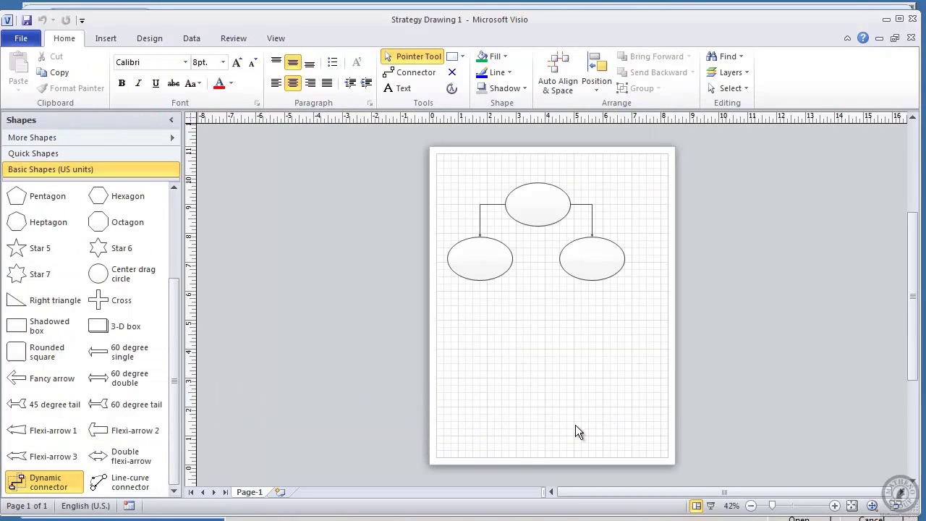
left_click(887, 20)
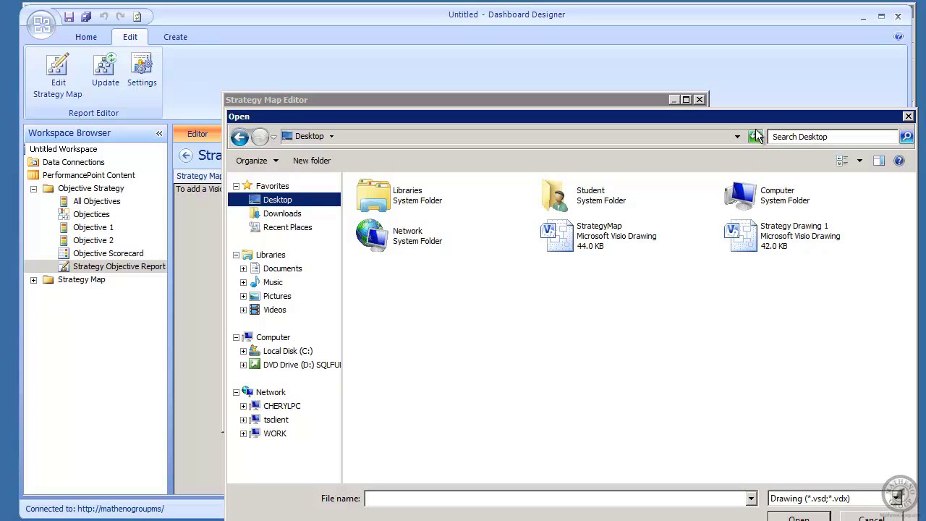
double_click(751, 241)
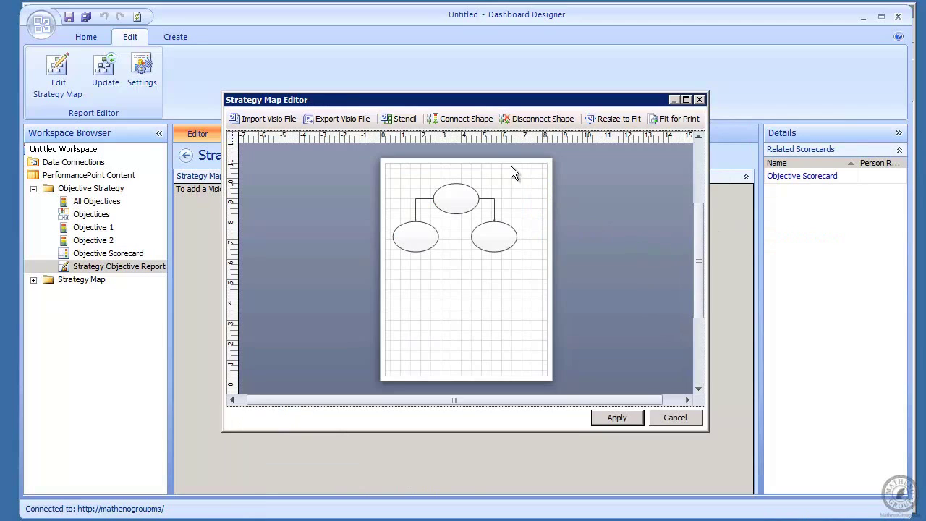
- Start connecting shapes in the strategy map and link the top ellipse to the All Objectives KPI's target
left_click(466, 118)
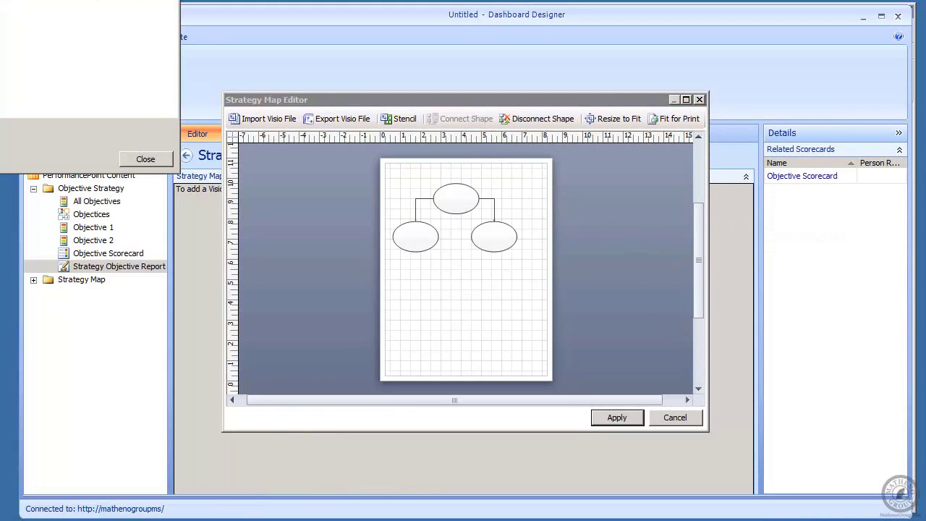
left_click_drag(14, 0, 240, 11)
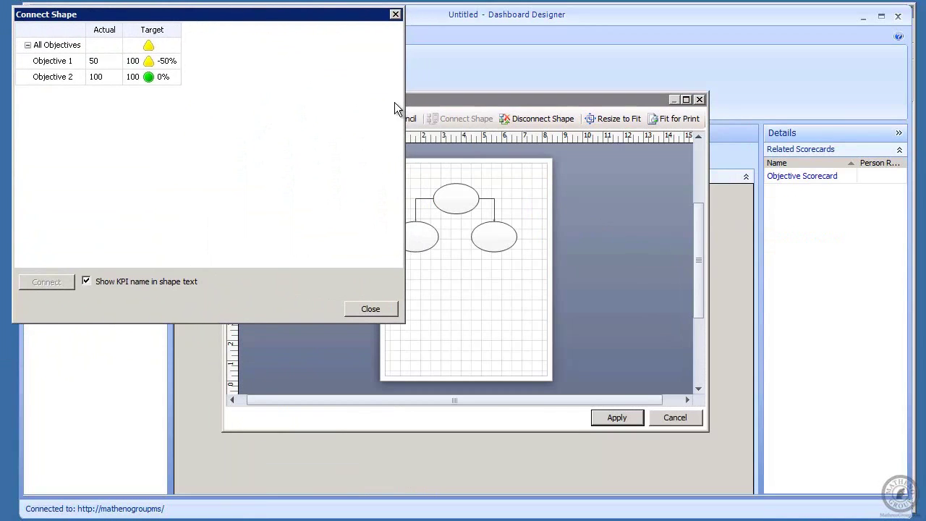
left_click_drag(406, 101, 241, 72)
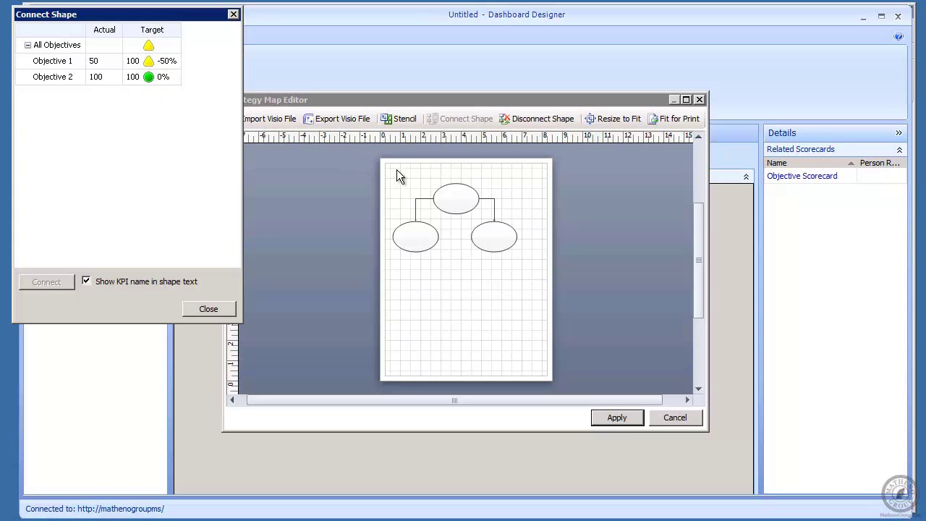
left_click(455, 199)
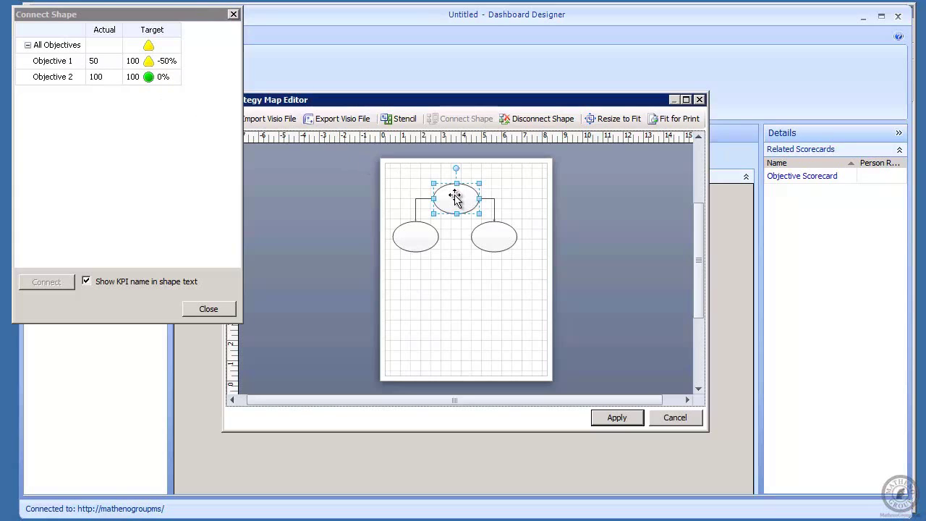
left_click(150, 48)
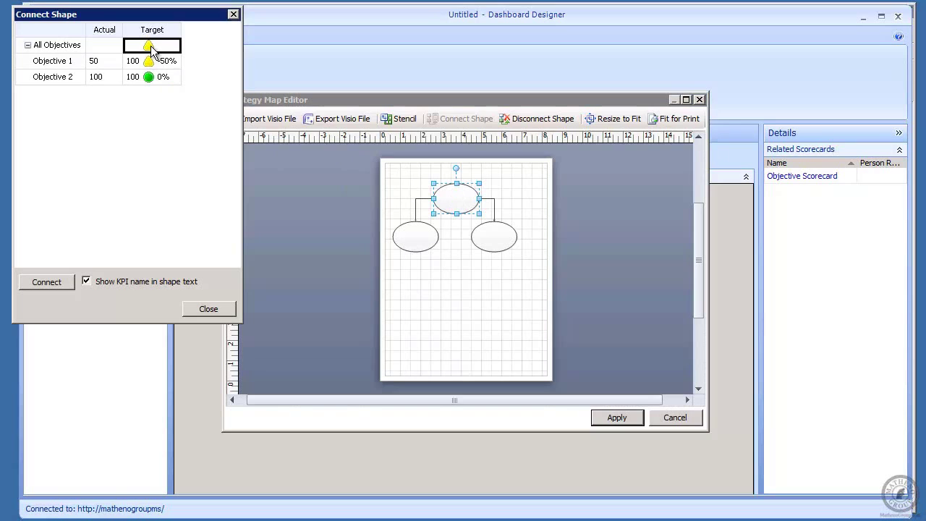
left_click(75, 47)
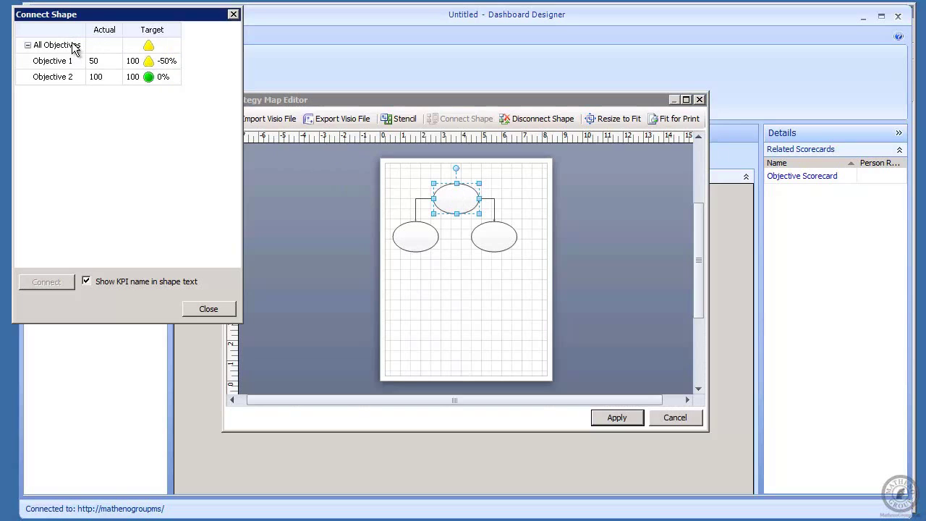
- Try to connect the lower-left ellipse to Objective 1 and the lower-right ellipse to Objective 2 through their KPI names
left_click(415, 230)
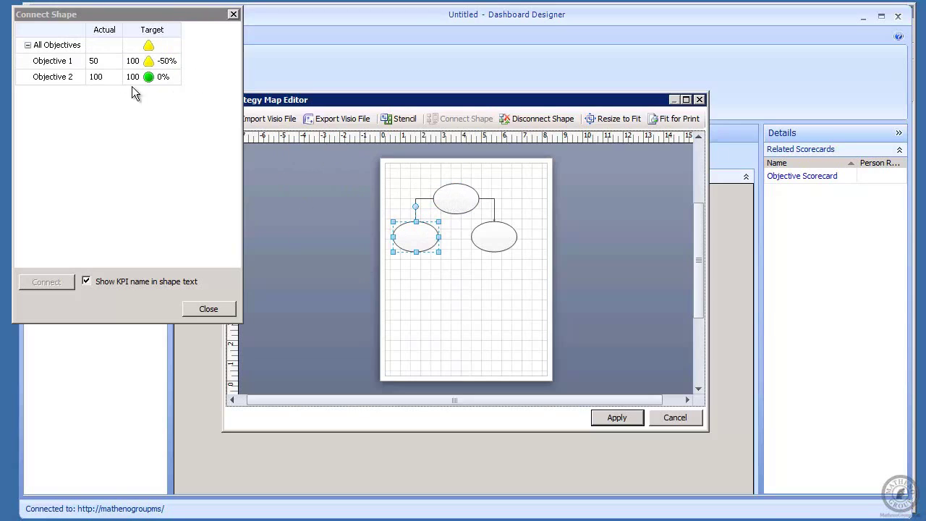
left_click(61, 62)
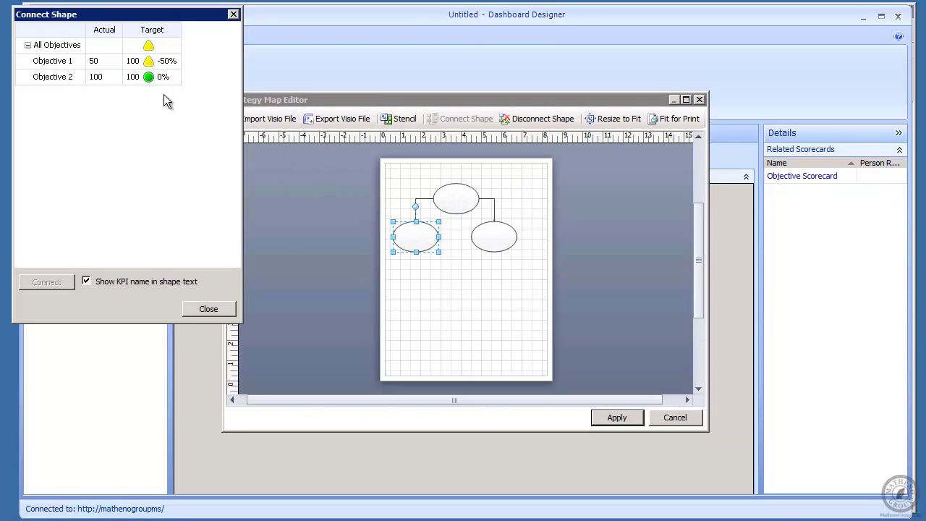
left_click(412, 229)
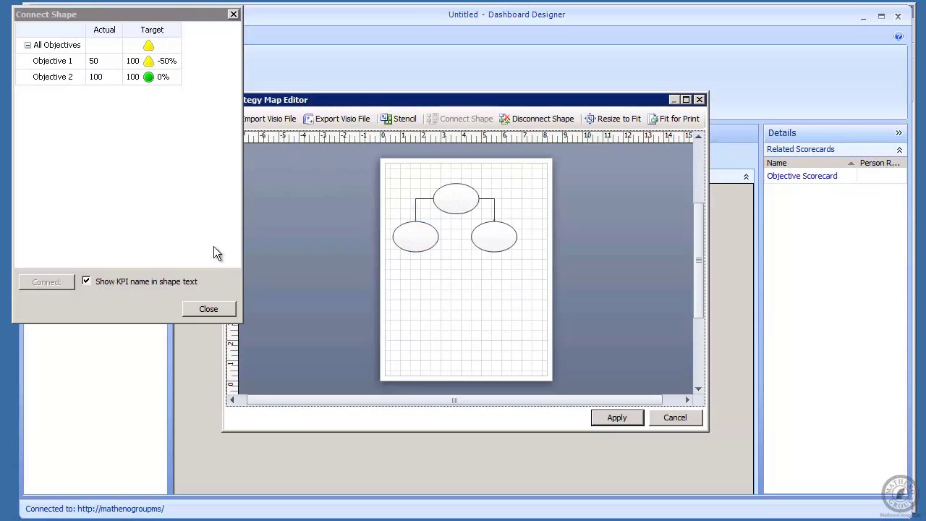
left_click(74, 77)
double_click(504, 237)
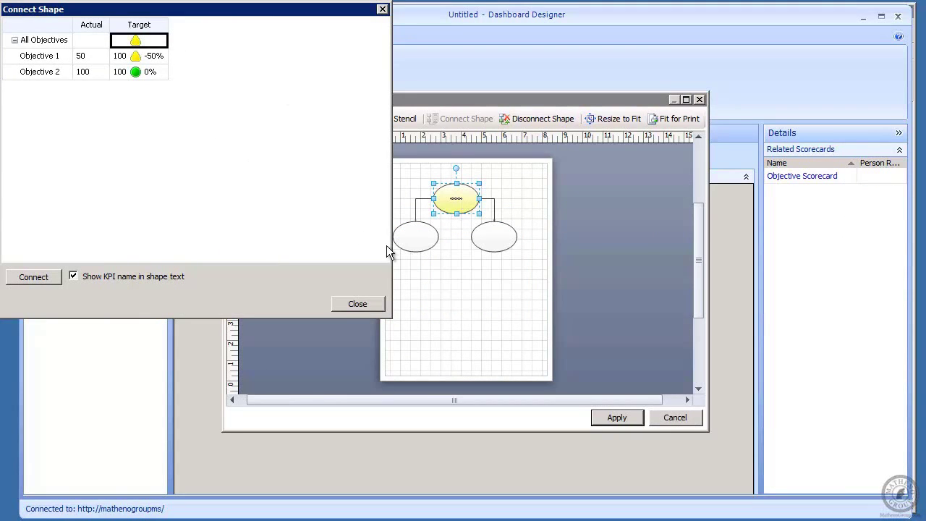
- Connect the lower-left ellipse to Objective 1's Target value and the lower-right ellipse to Objective 2's Target value
left_click(421, 240)
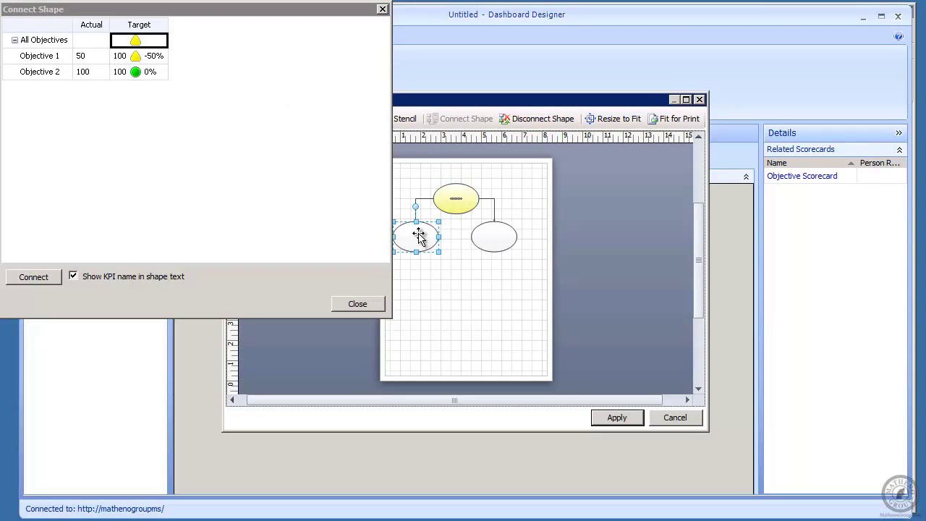
left_click(134, 58)
double_click(134, 58)
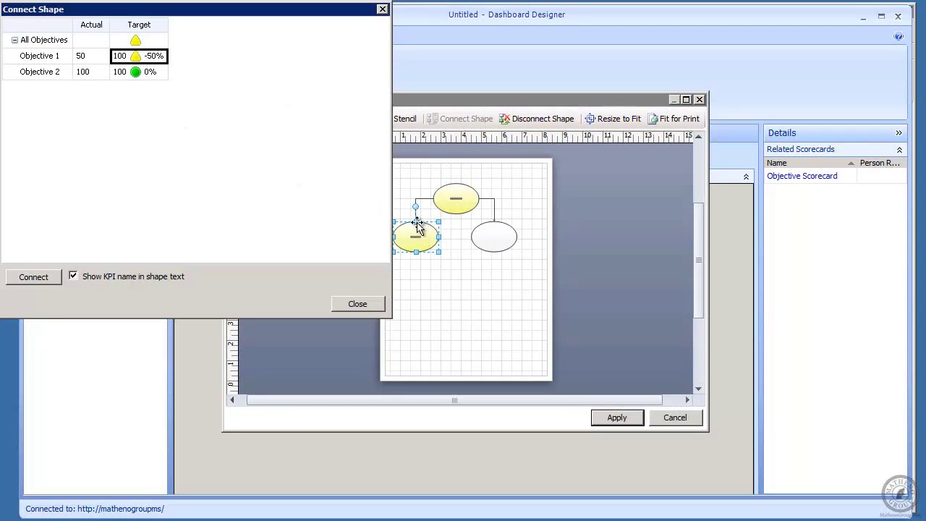
left_click(492, 235)
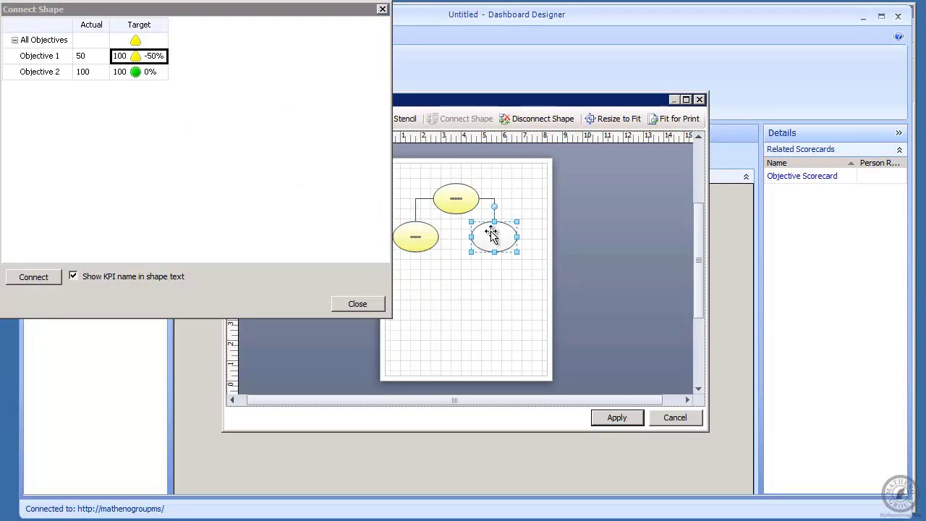
left_click(132, 75)
double_click(134, 72)
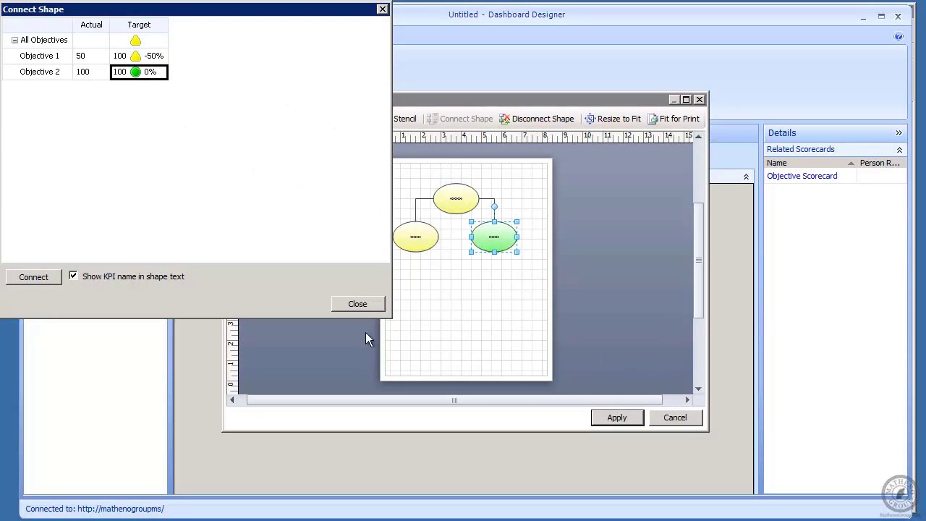
- Finish connecting shapes, apply the strategy map edits, and save the Strategy Objective Report
left_click(357, 304)
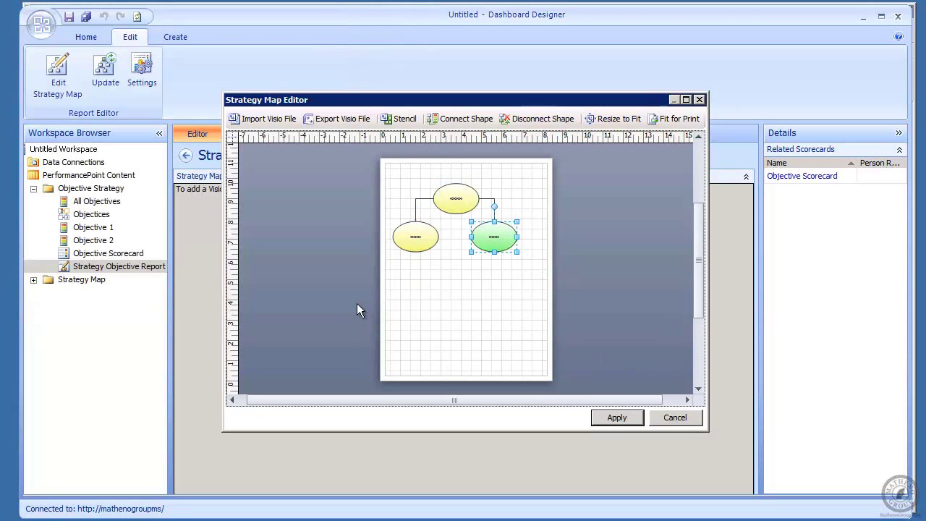
left_click(619, 418)
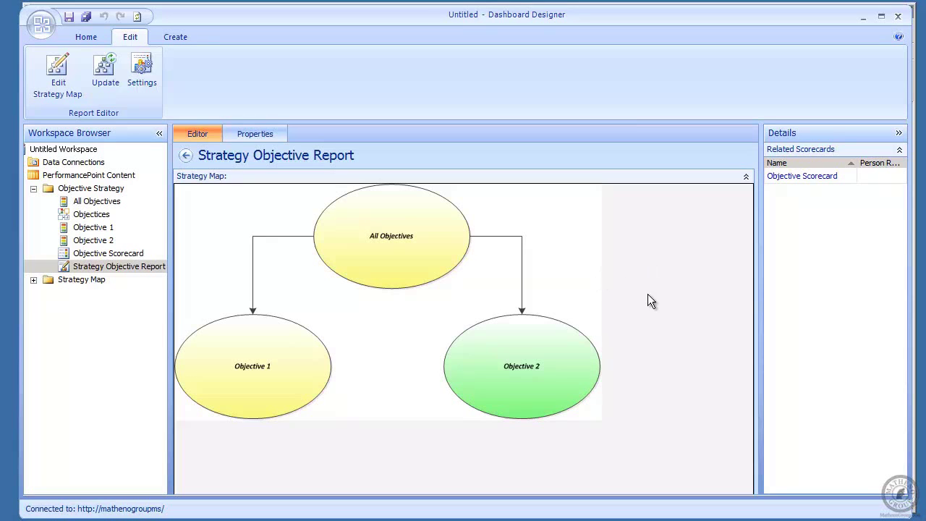
right_click(102, 266)
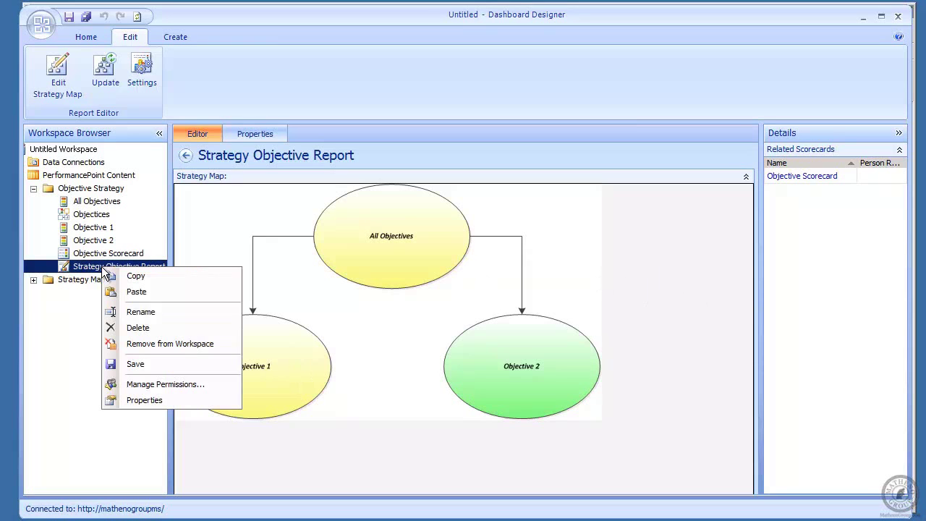
left_click(130, 363)
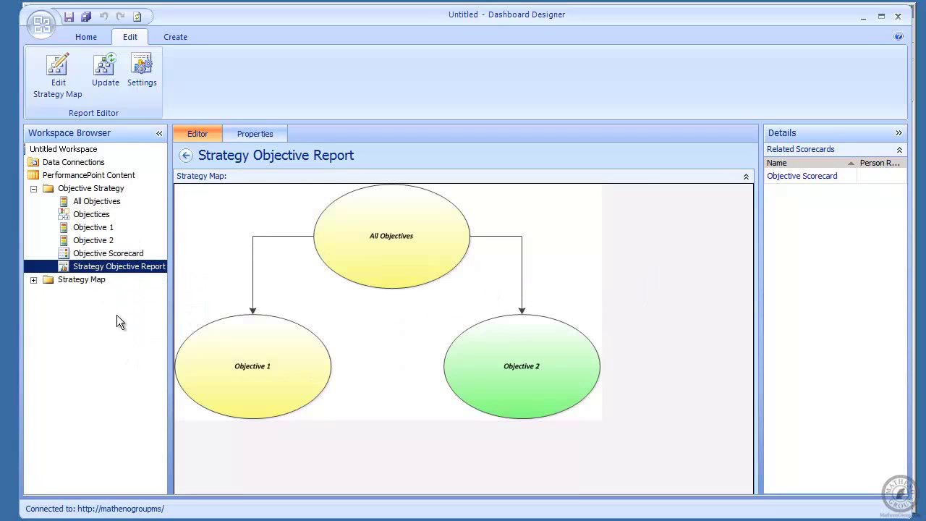
- Add the Strategy Objective Report to the Left Column of the Objectices dashboard and deploy the dashboard to SharePoint
left_click(77, 216)
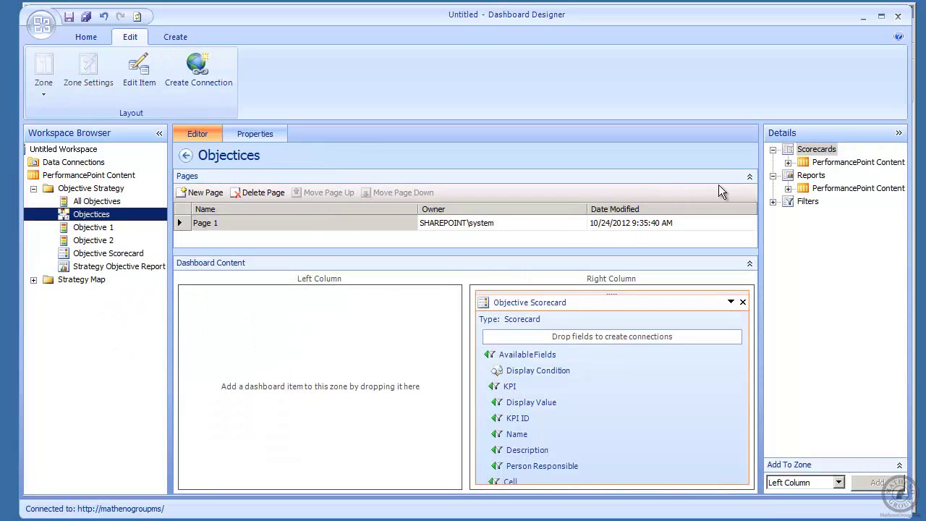
left_click(788, 189)
left_click(803, 202)
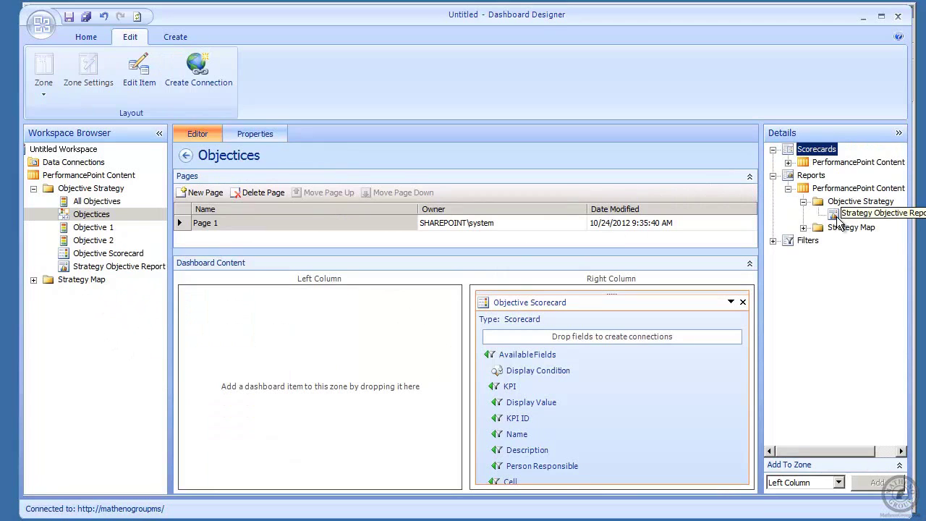
left_click_drag(842, 215, 342, 371)
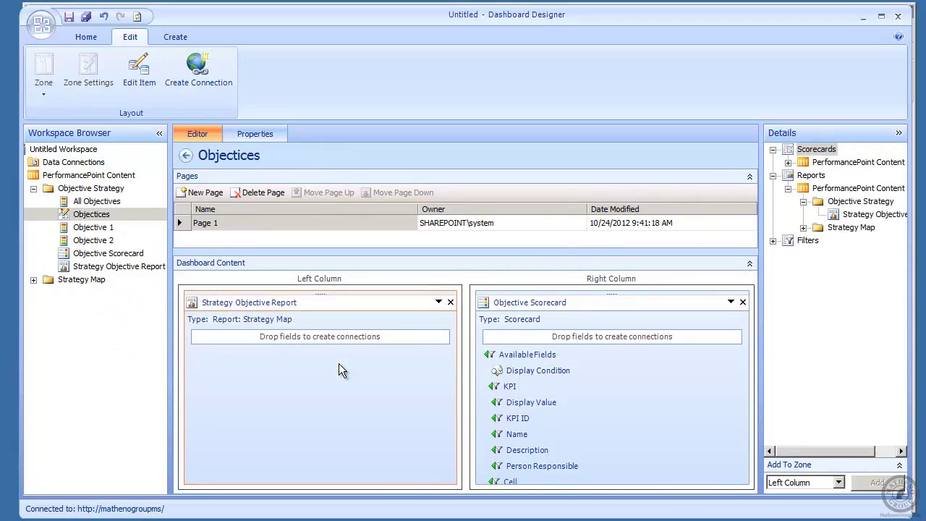
right_click(83, 215)
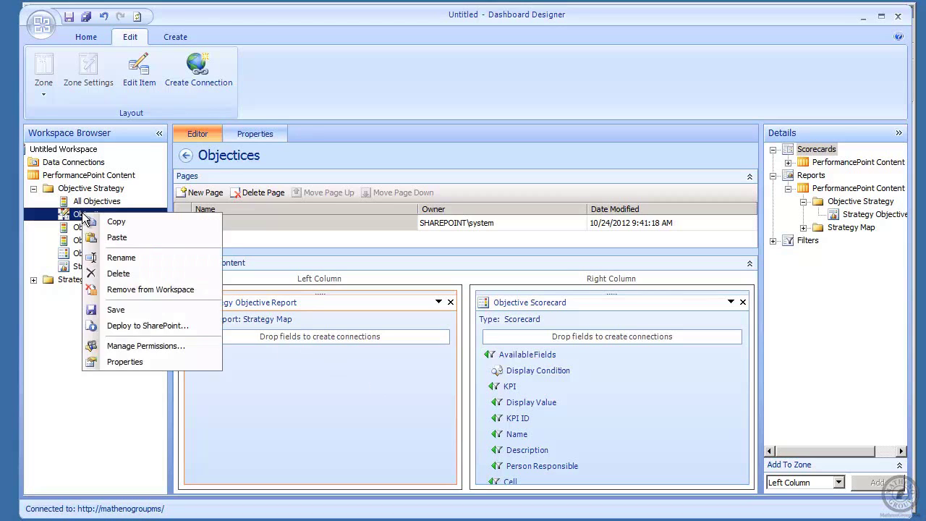
left_click(159, 328)
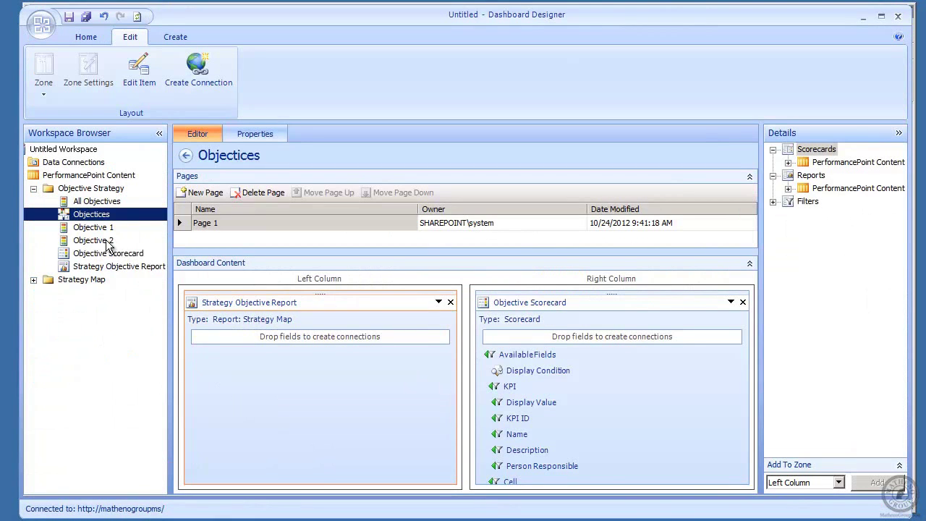
- Set the fixed value of Objective 1's Actual metric to 90
left_click(94, 228)
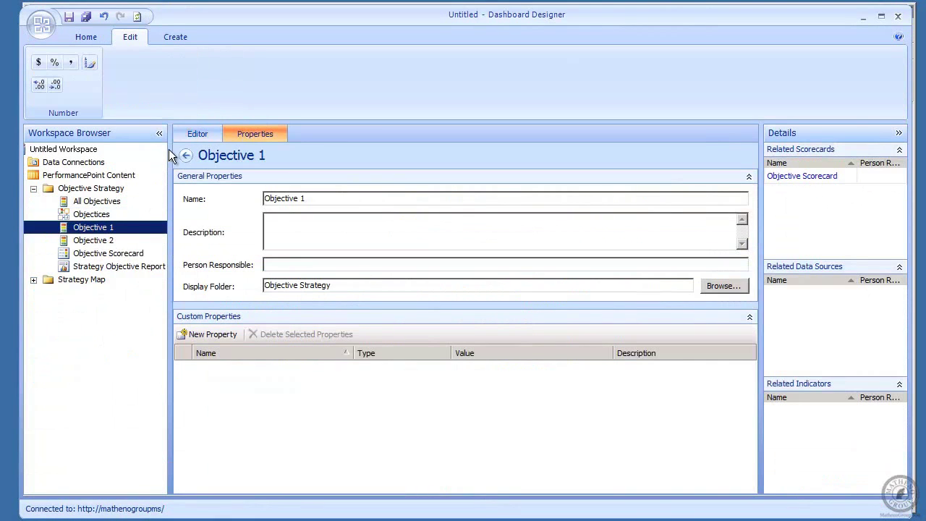
left_click(196, 137)
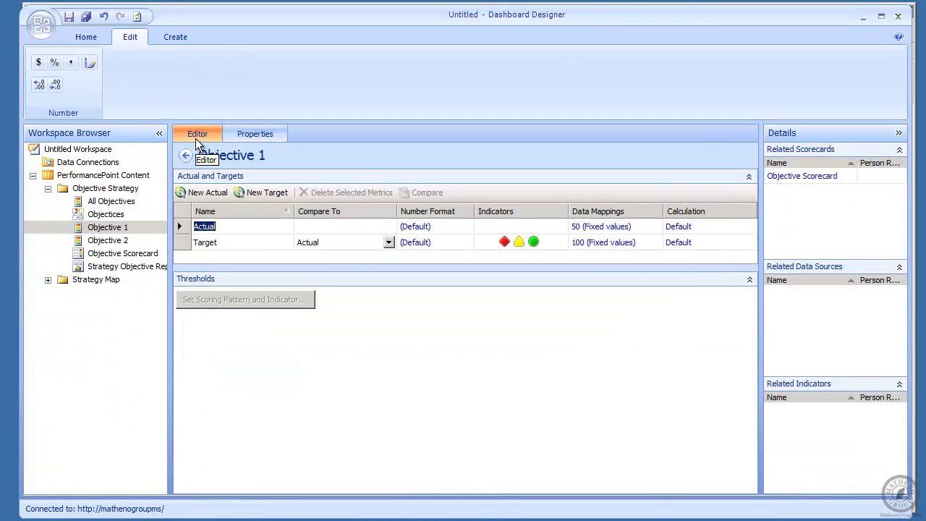
left_click(611, 227)
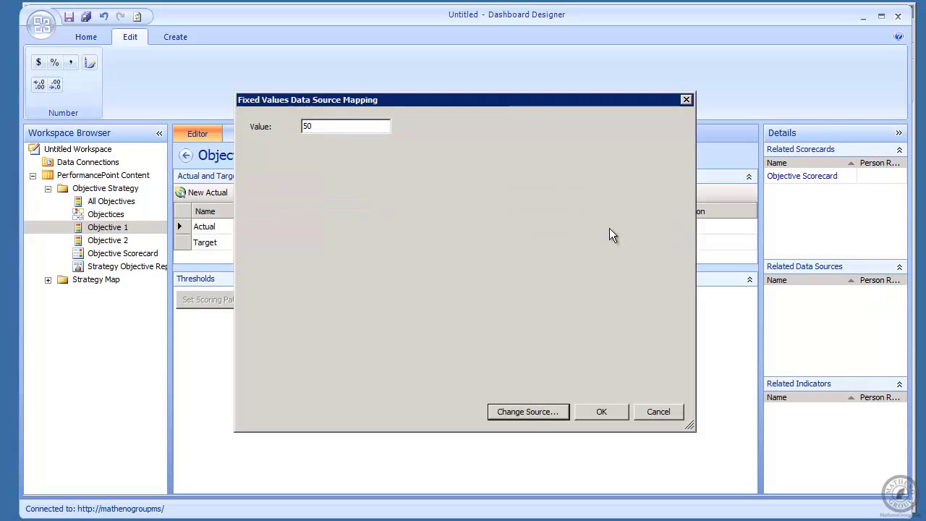
left_click(325, 128)
left_click_drag(328, 129, 280, 142)
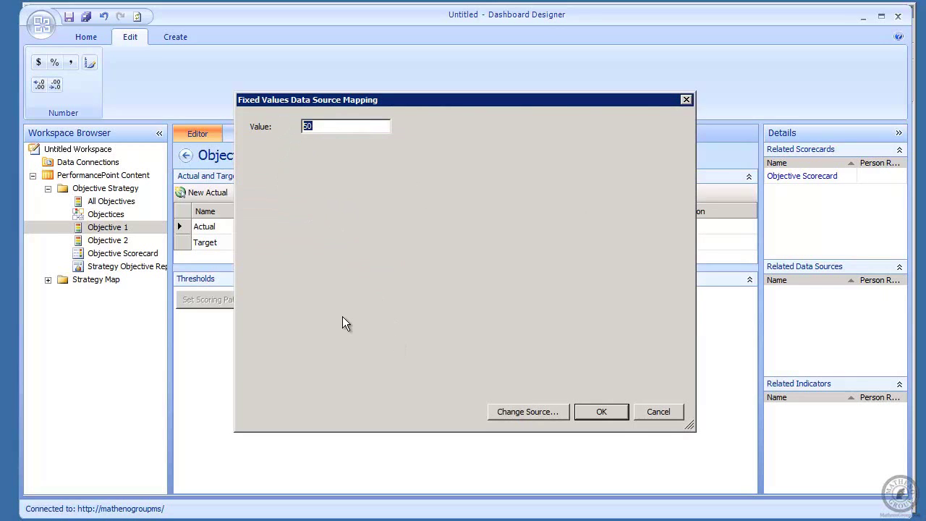
type("90")
left_click(603, 411)
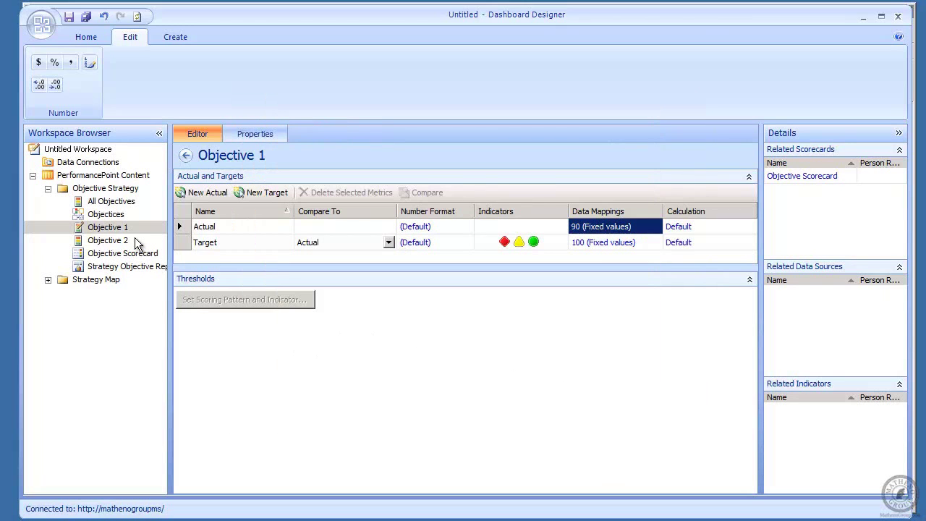
- Save the Objective 1 KPI and refresh the deployed dashboard page in Internet Explorer to check the 90 value
right_click(105, 228)
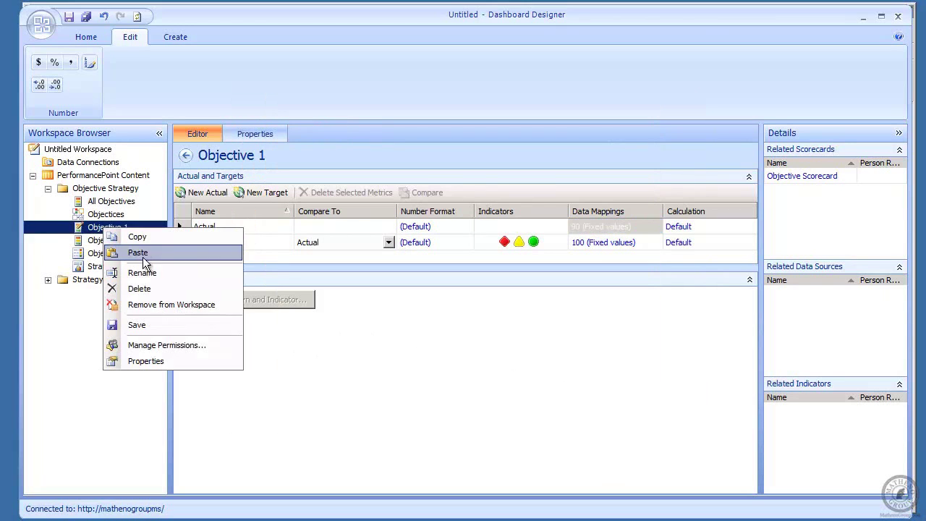
left_click(164, 325)
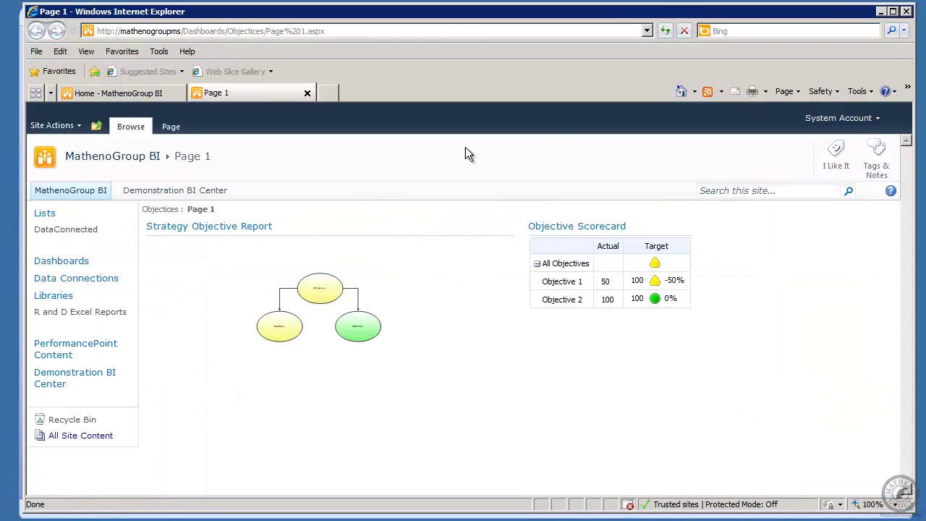
left_click(661, 31)
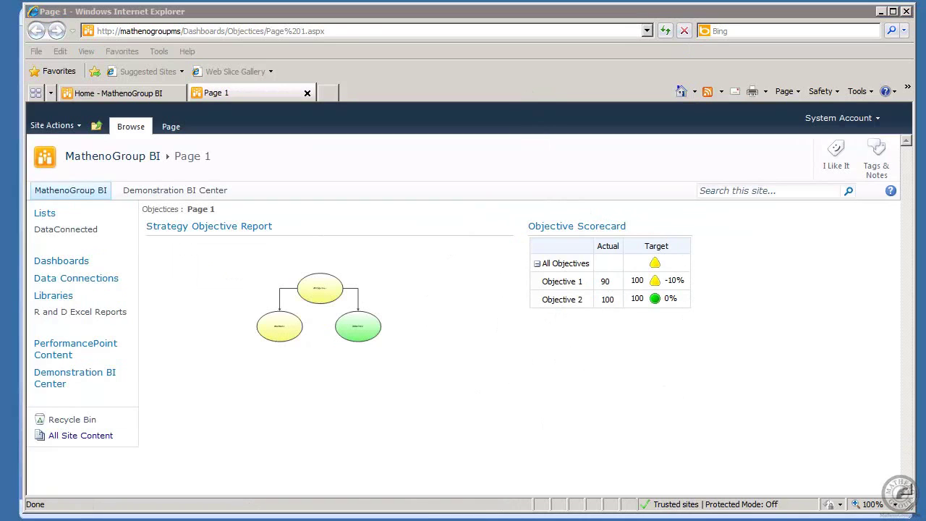
- Switch back to Dashboard Designer and set the fixed value of Objective 1's Actual metric to 110
key("alt+Tab")
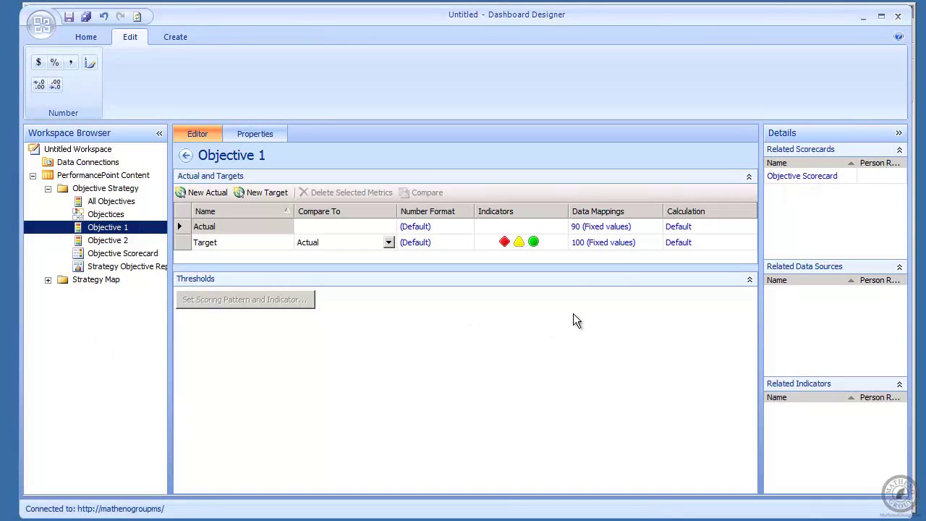
left_click(611, 227)
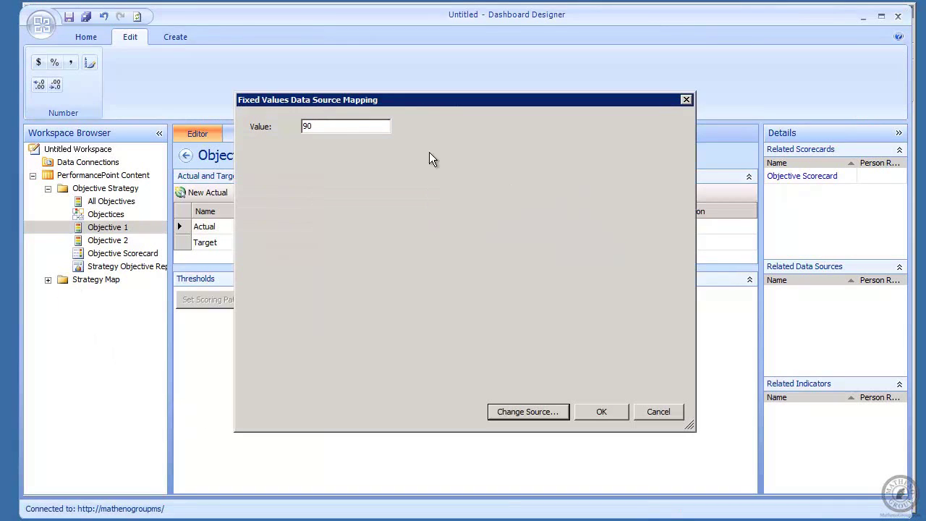
left_click(330, 127)
double_click(333, 127)
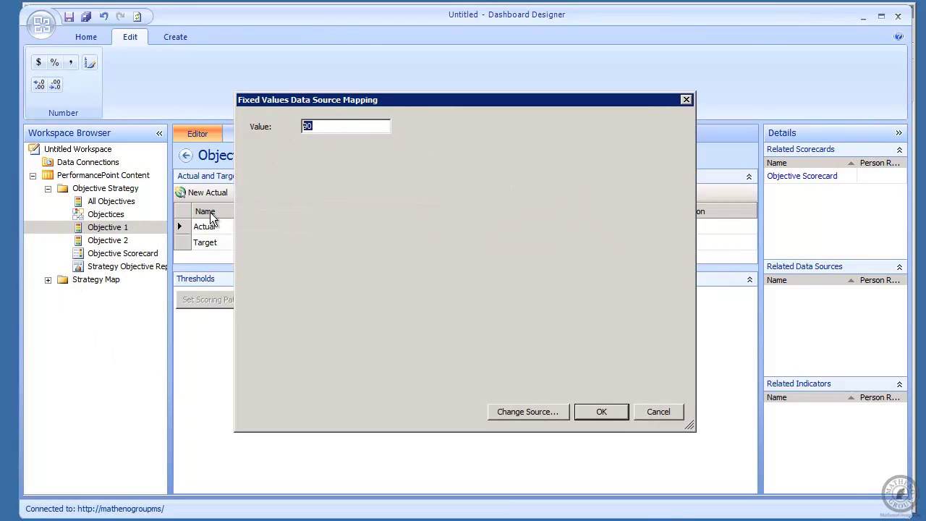
type("110")
left_click(590, 416)
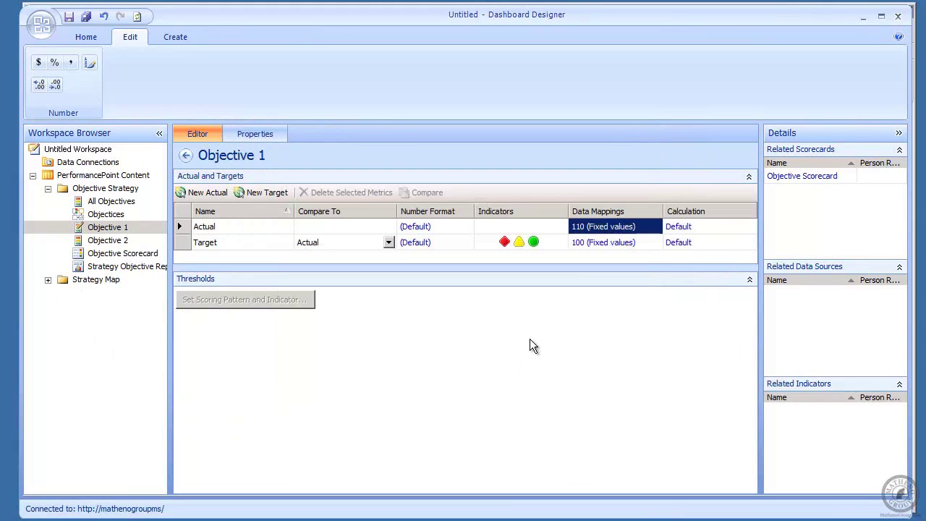
- Save Objective 1 with its Actual of 110 and reload the deployed dashboard page in Internet Explorer
right_click(110, 227)
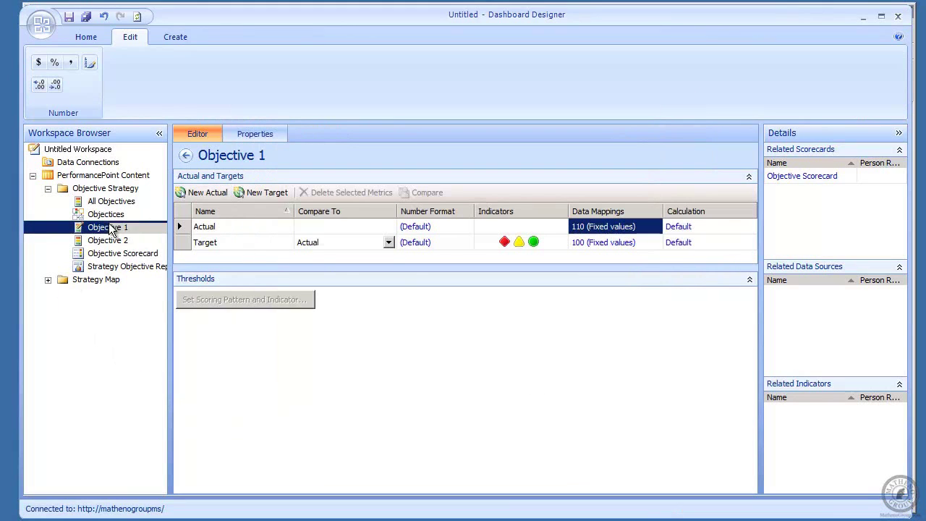
left_click(161, 320)
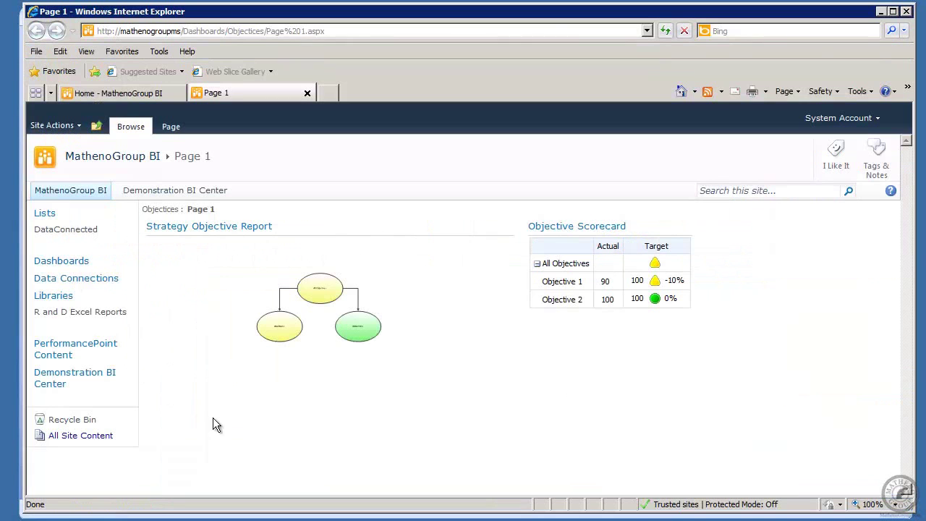
left_click(665, 30)
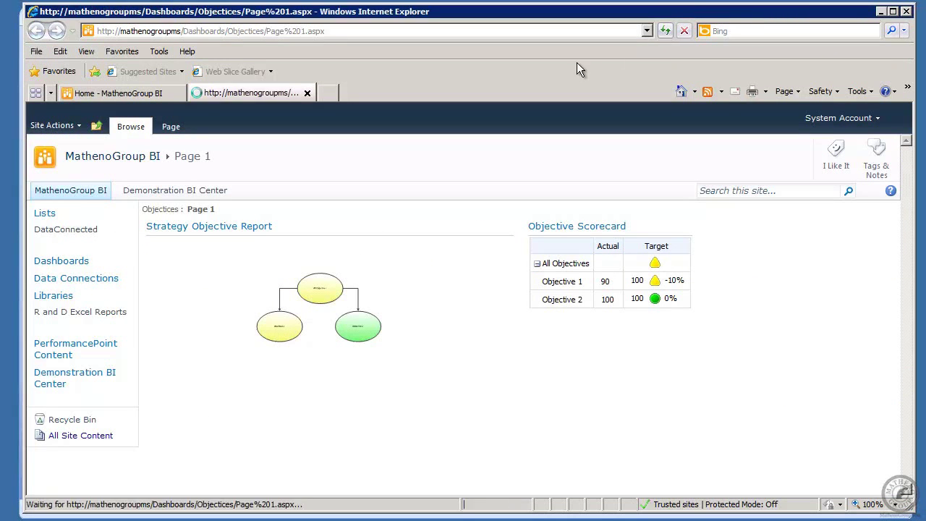